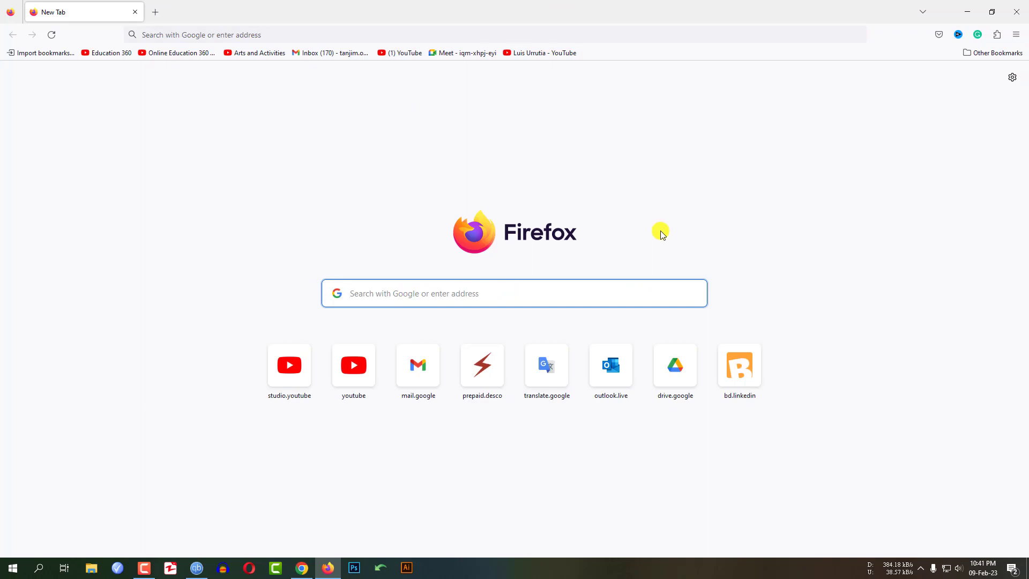
Search Google for "google drive", open the Google Drive website and go to My Drive
type("google")
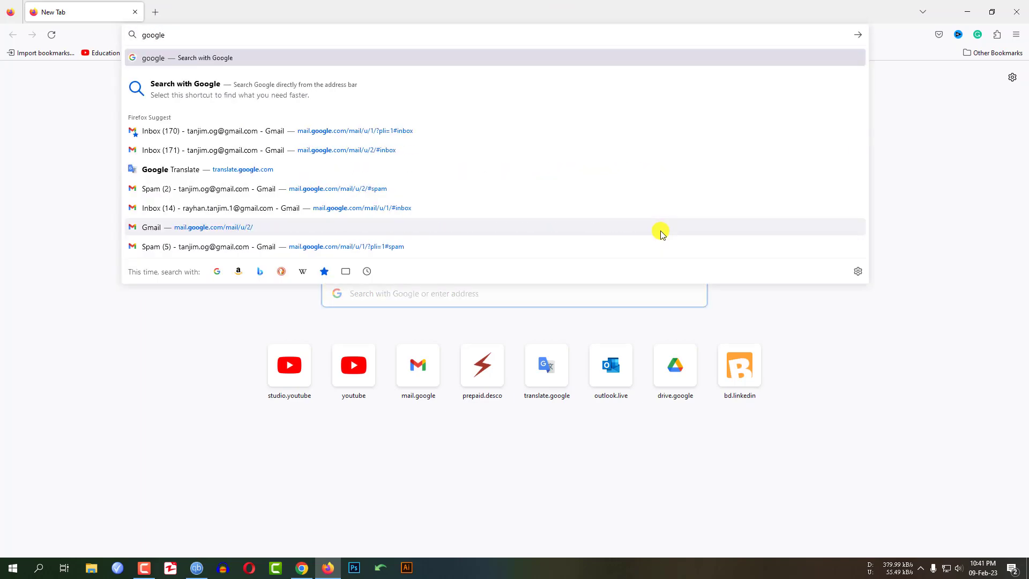
type(" drive")
key("Return")
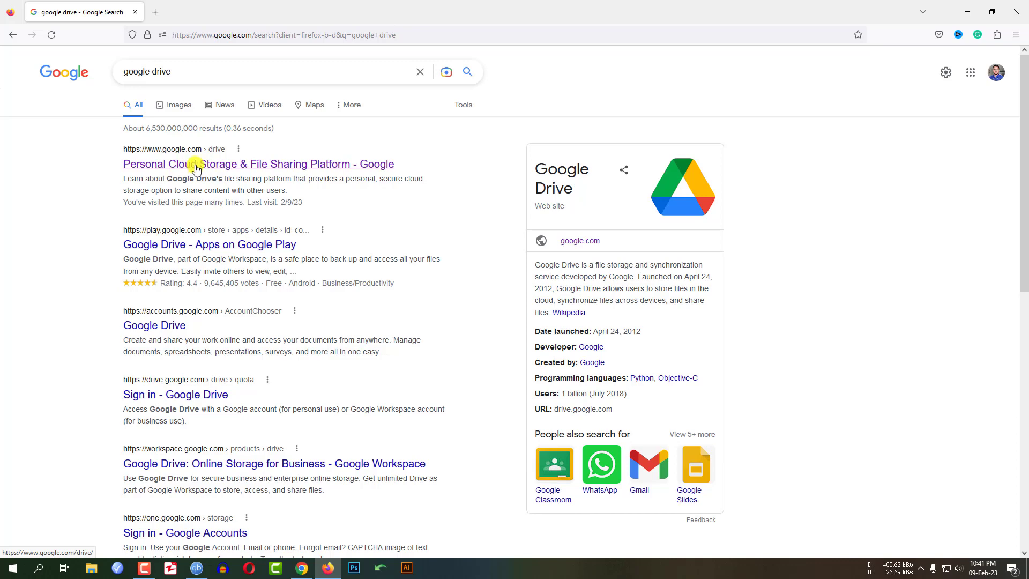
left_click(195, 167)
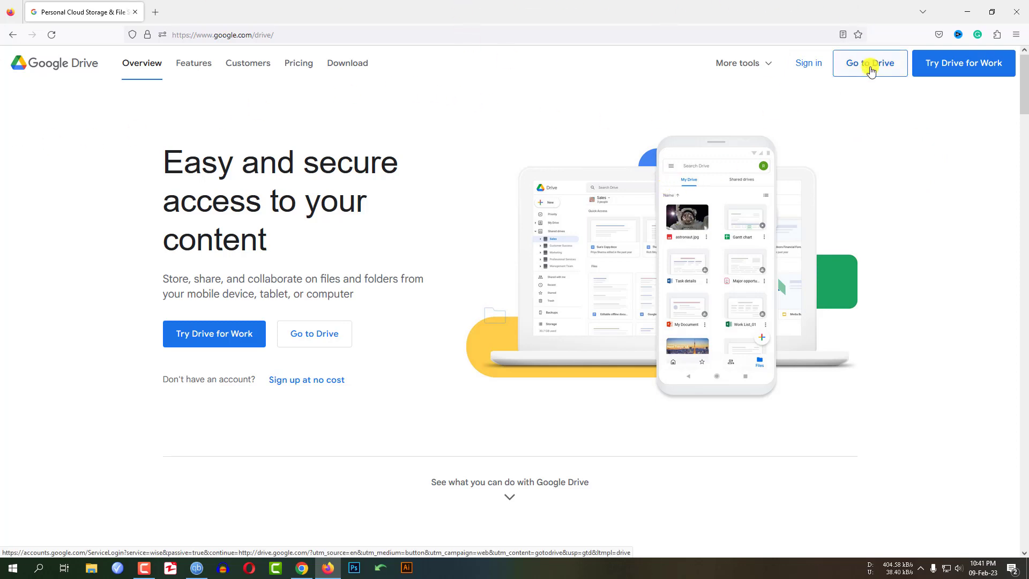
left_click(871, 70)
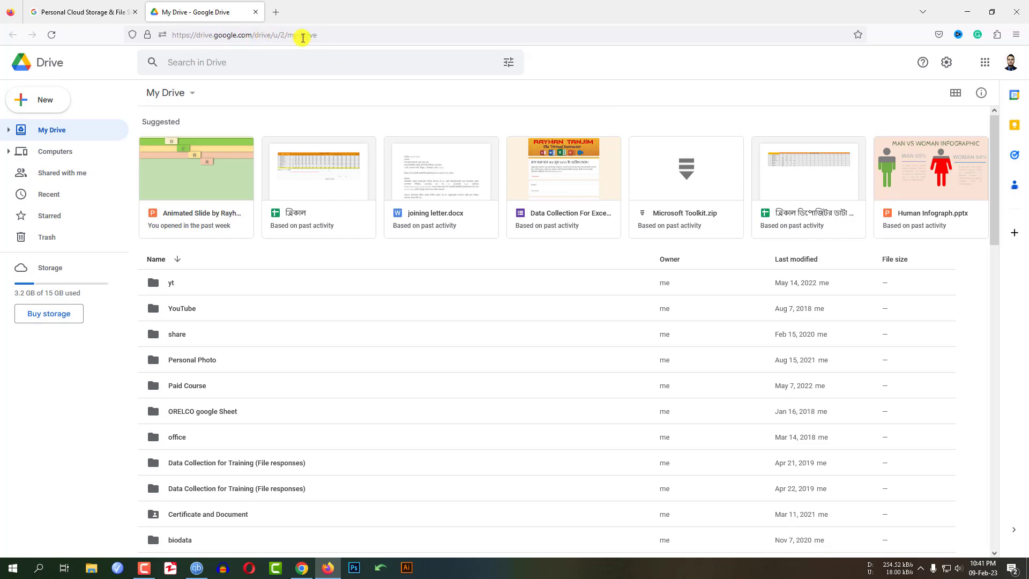
Look through My Drive and the contents of its yt, YouTube and Paid Course folders
scroll(356, 340, "down", 10)
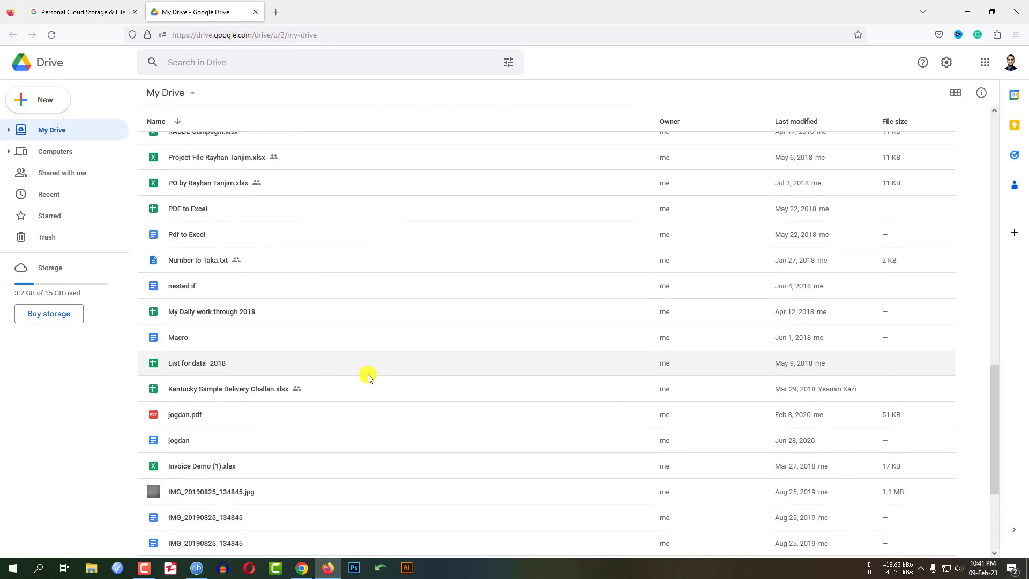
scroll(380, 400, "up", 10)
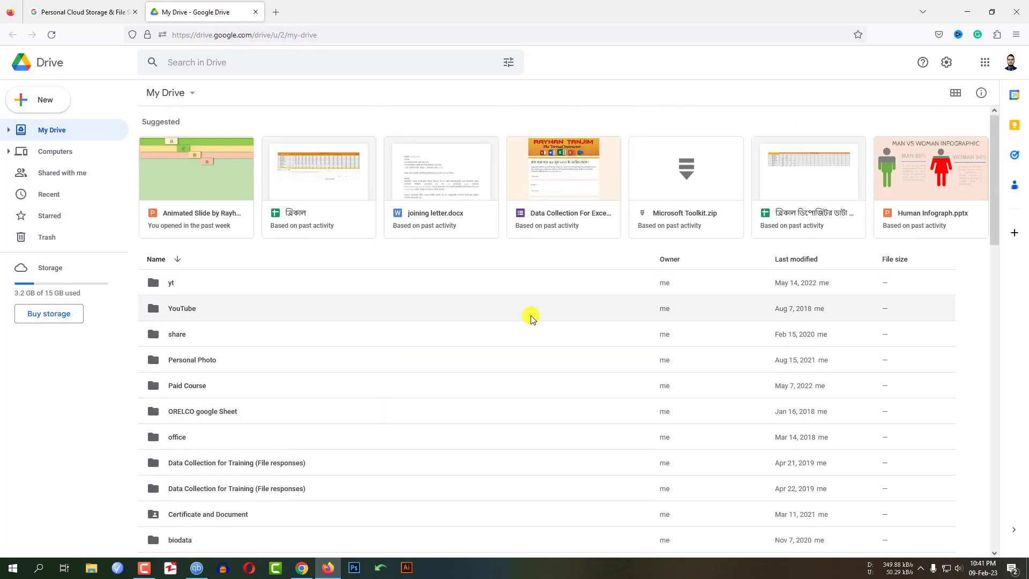
double_click(181, 284)
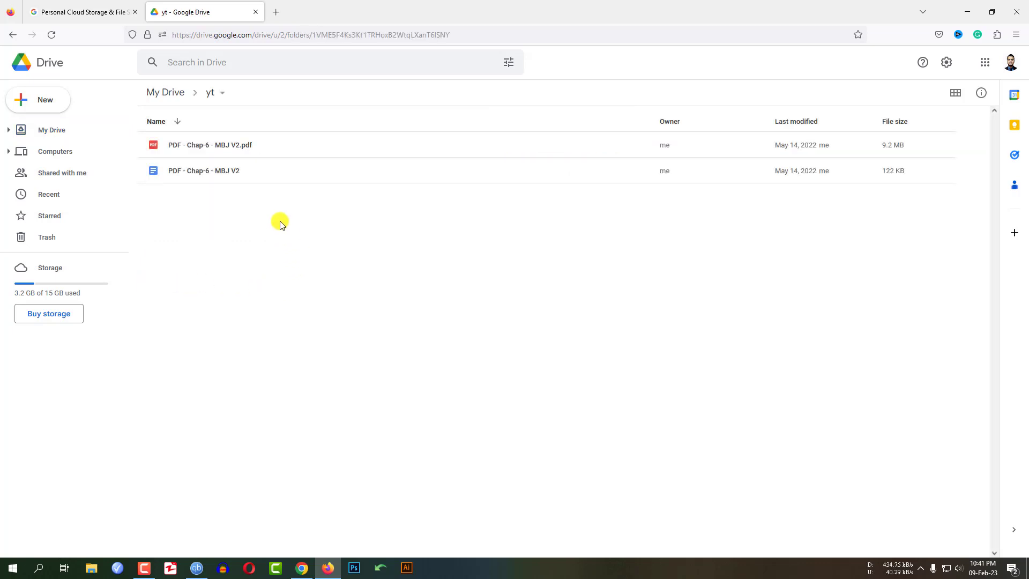
left_click(13, 35)
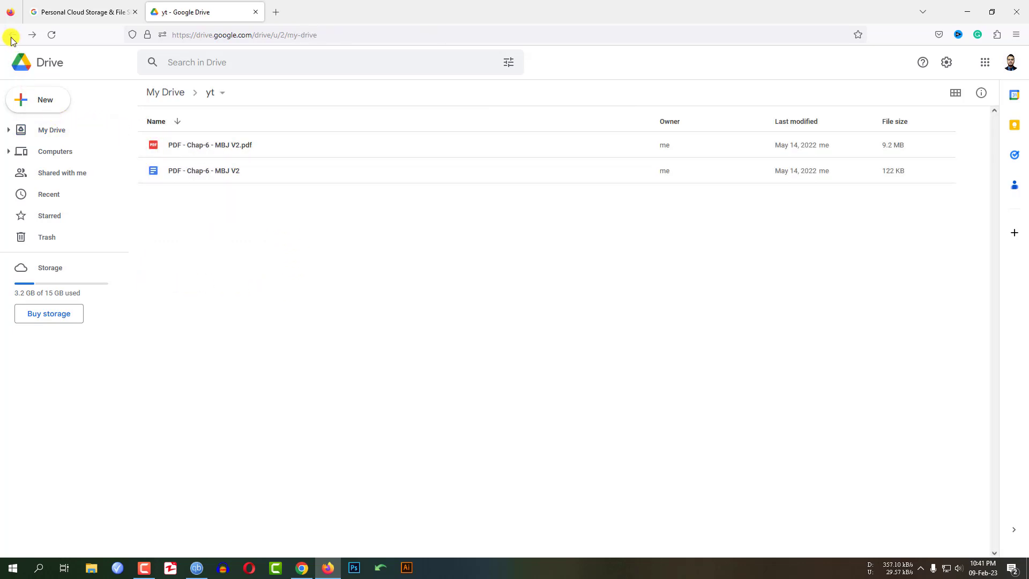
double_click(193, 307)
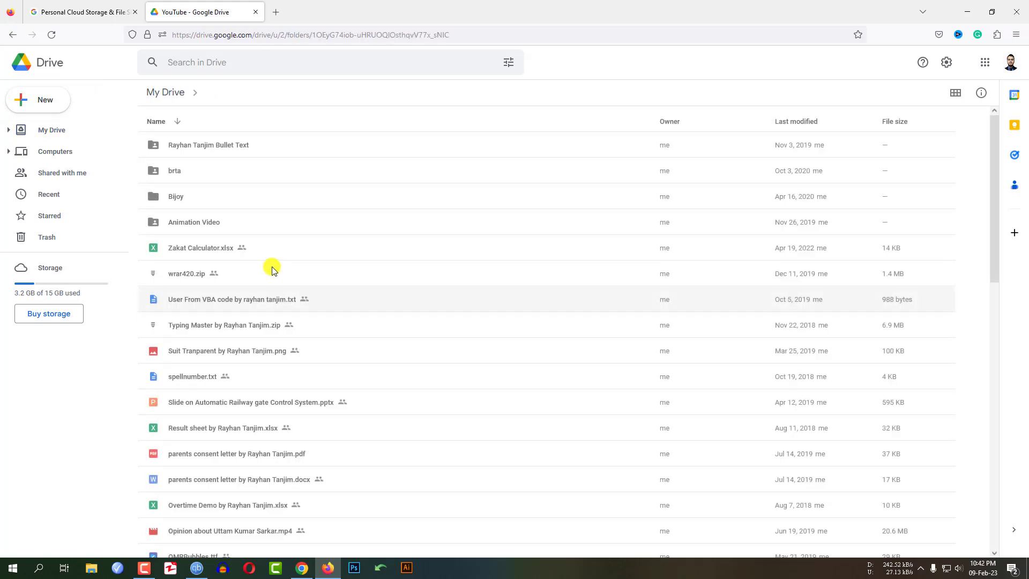
scroll(292, 332, "down", 6)
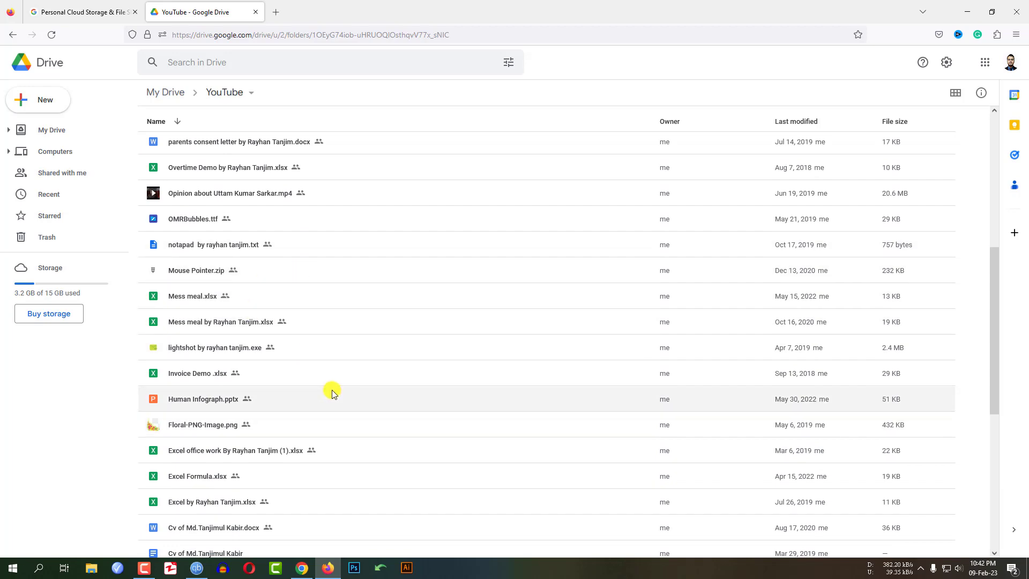
scroll(311, 386, "up", 3)
left_click(13, 34)
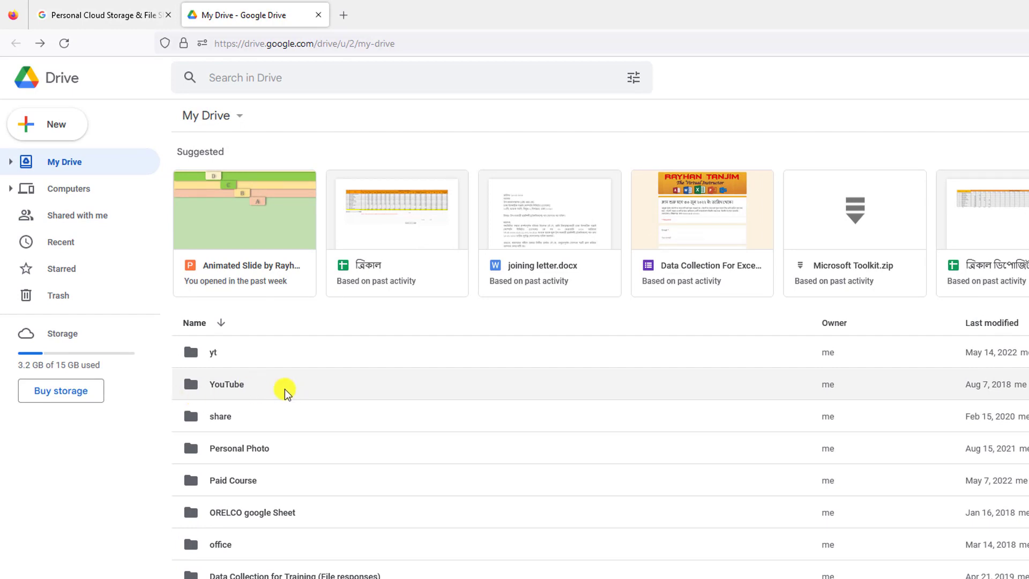
double_click(284, 389)
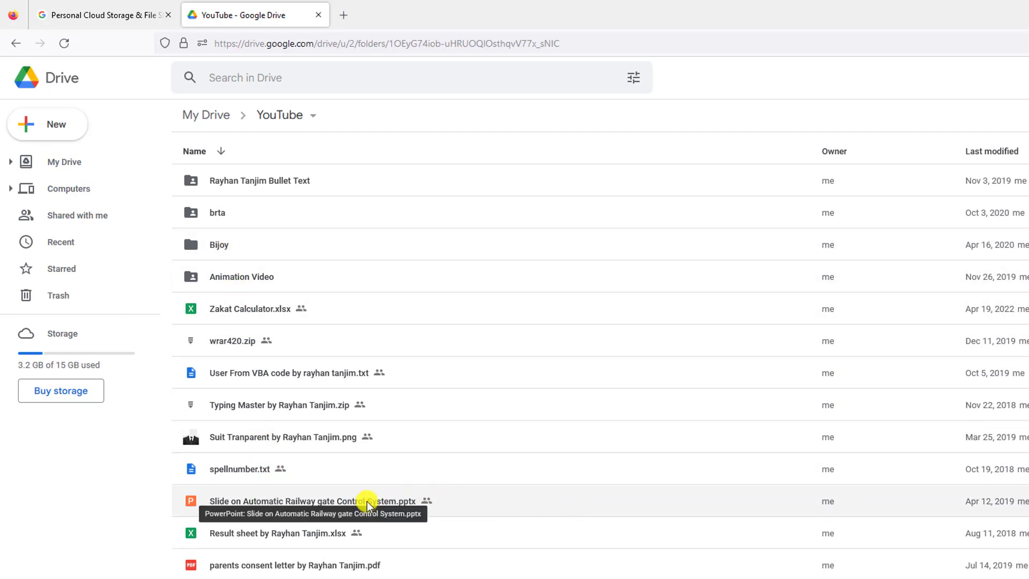
left_click(16, 43)
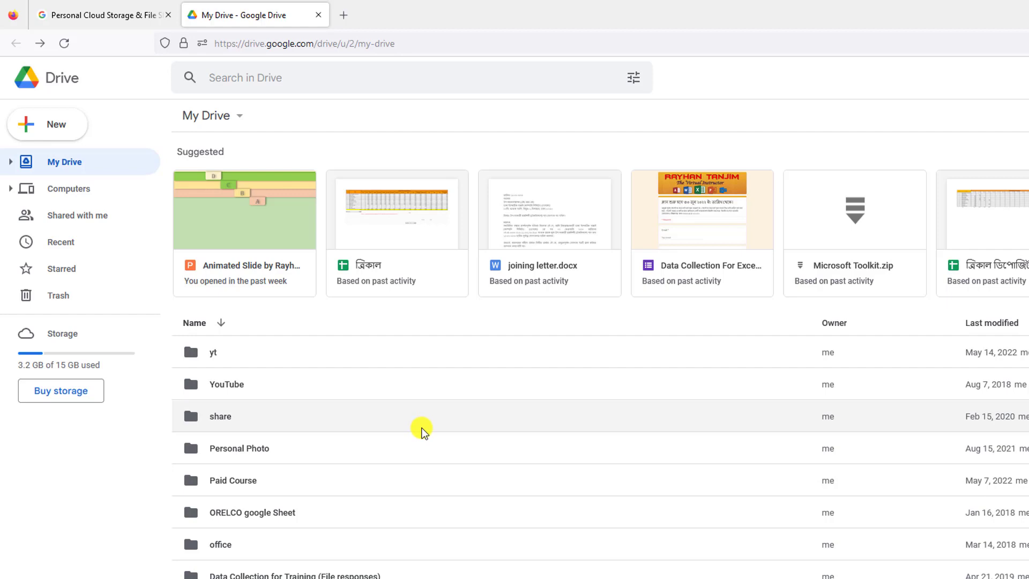
double_click(241, 481)
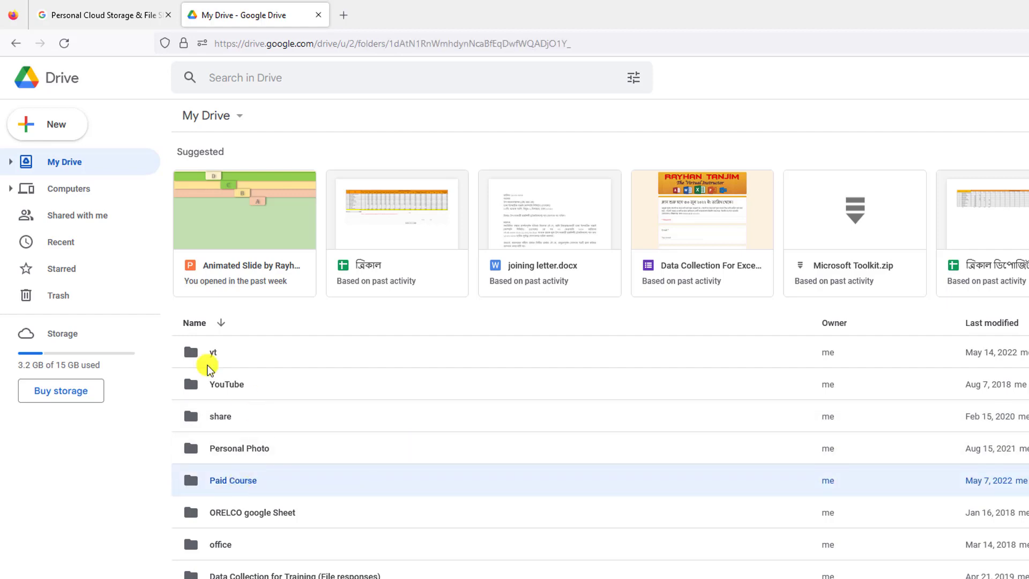
left_click(26, 80)
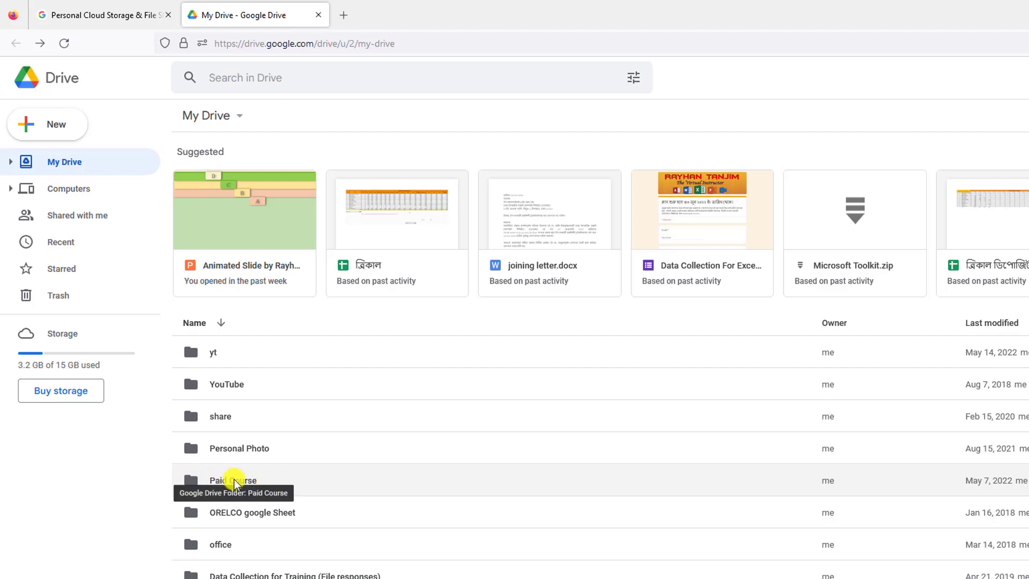
Open the sharing settings of the Paid Course folder
right_click(235, 480)
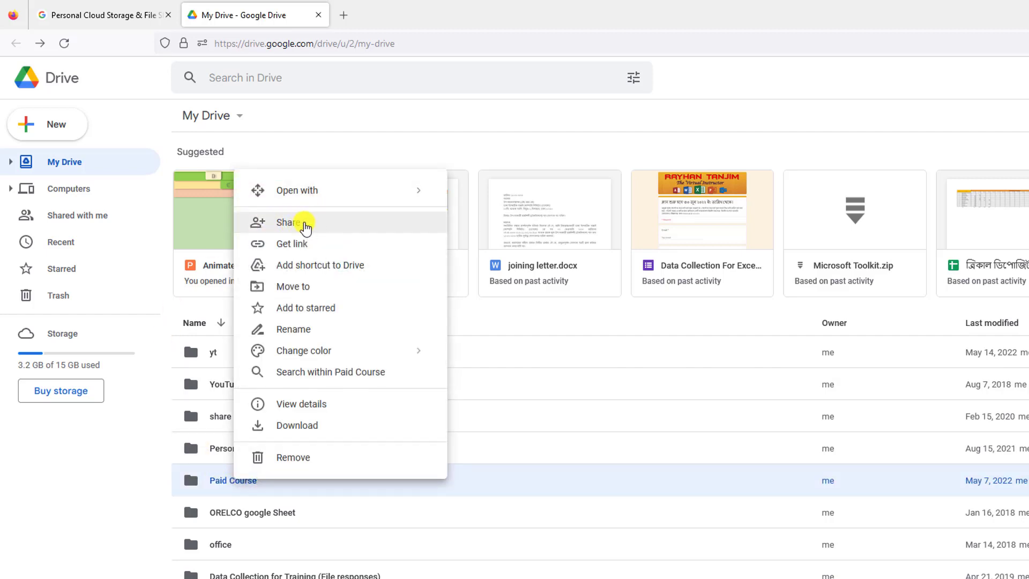
left_click(305, 227)
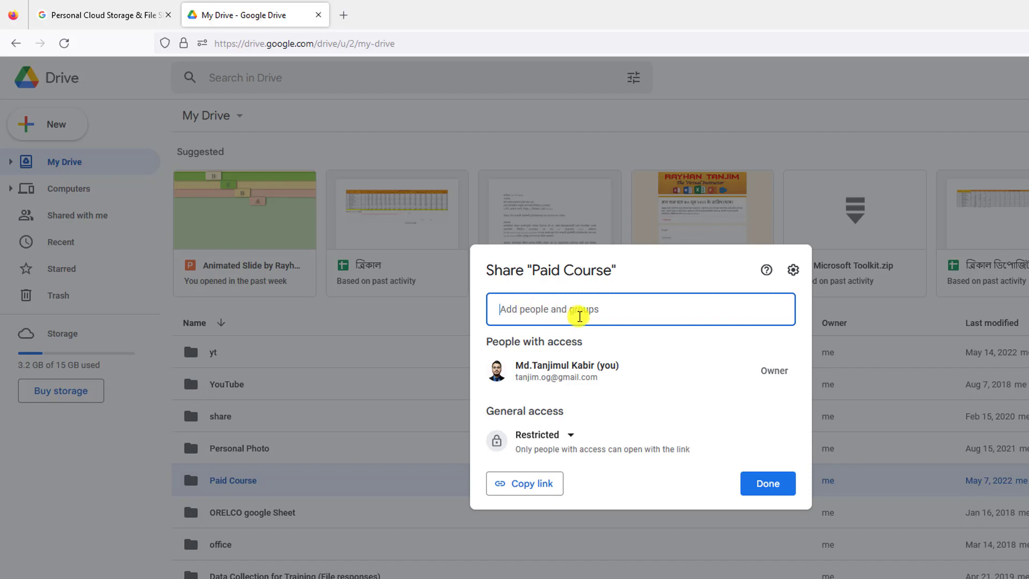
Try adding the first suggested contact as a recipient and view the available access roles, then back out without sending the invitation
left_click(593, 309)
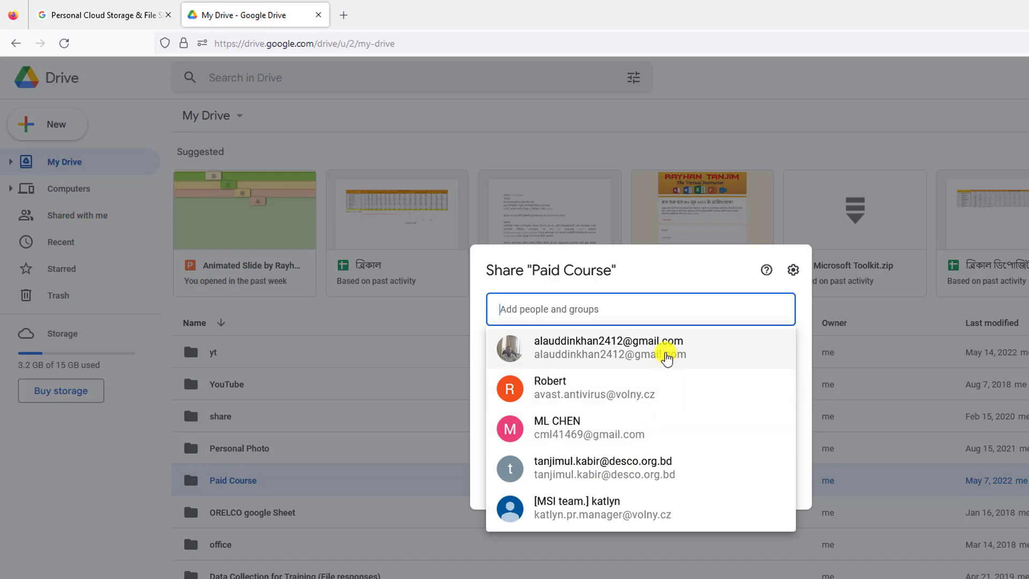
mouse_move(635, 360)
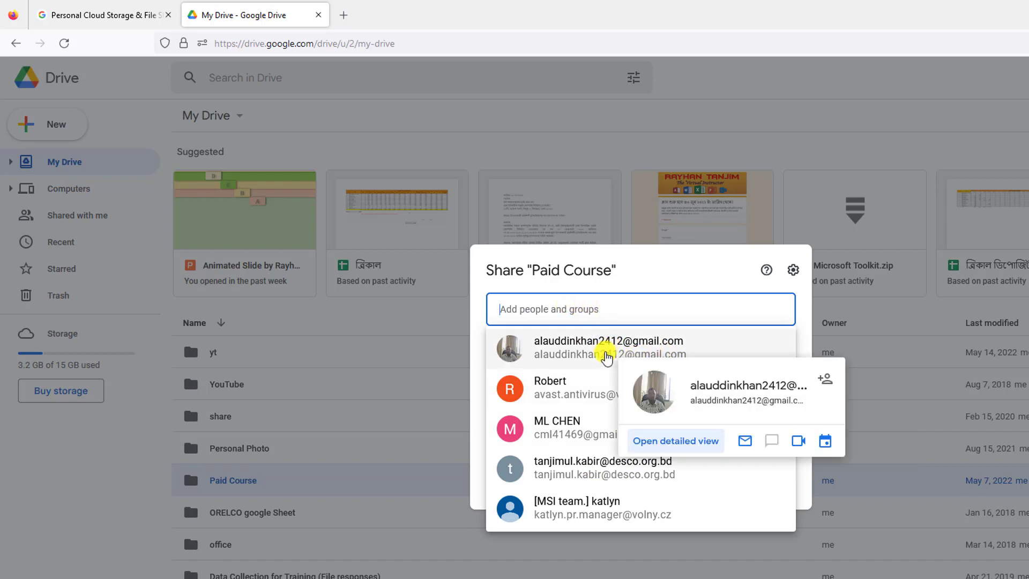
left_click(606, 354)
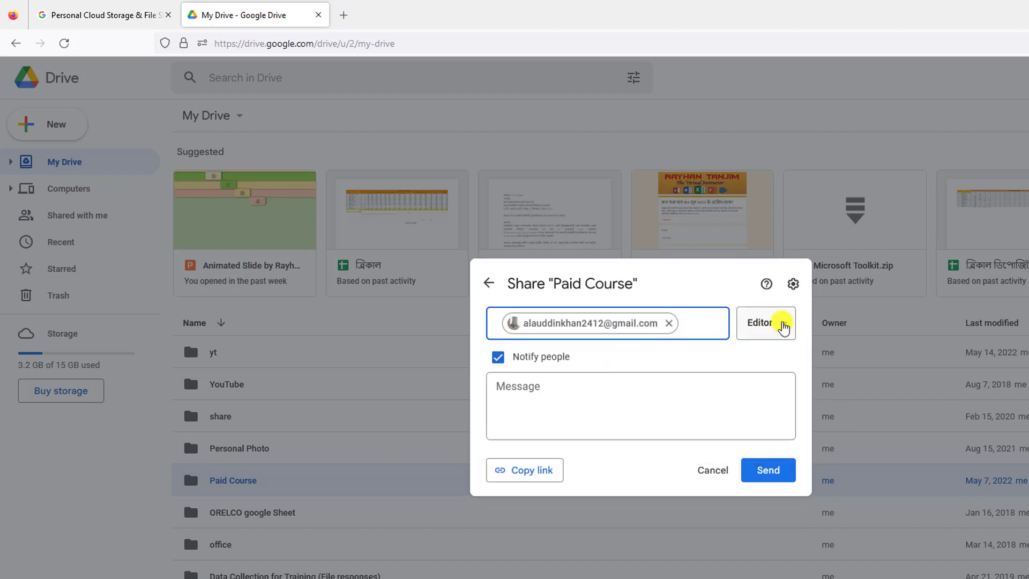
left_click(782, 325)
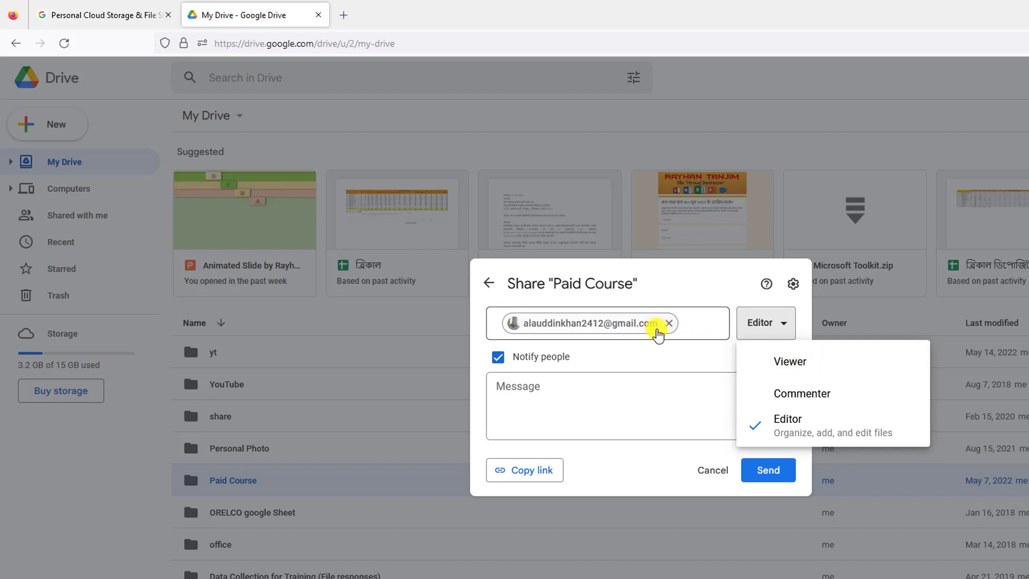
mouse_move(658, 334)
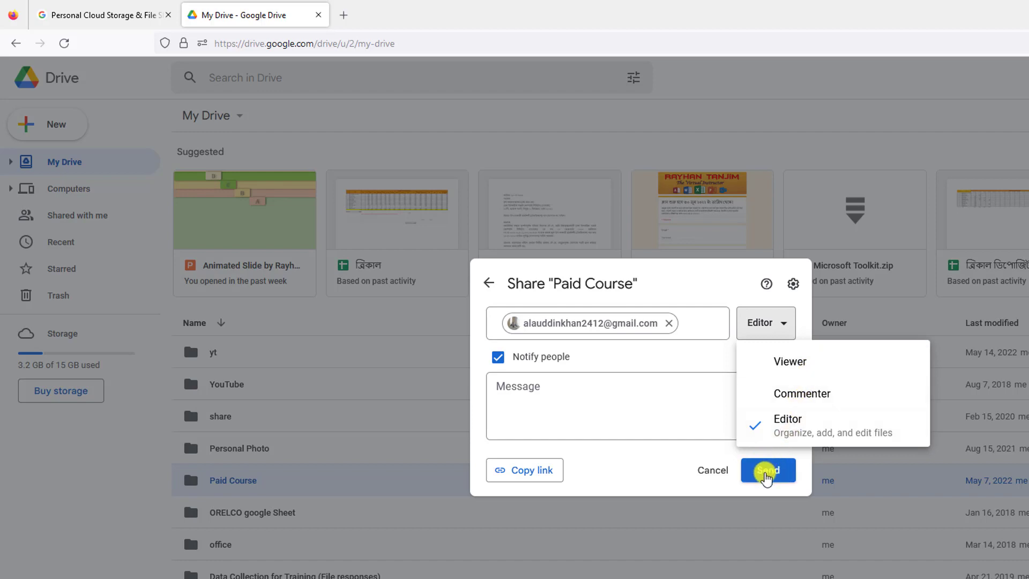
left_click(662, 358)
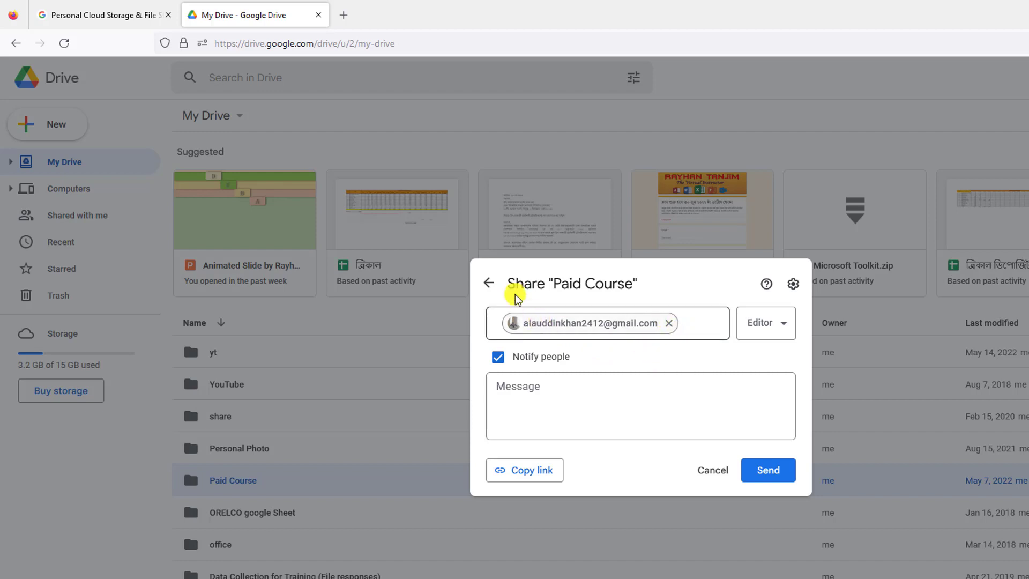
left_click(488, 283)
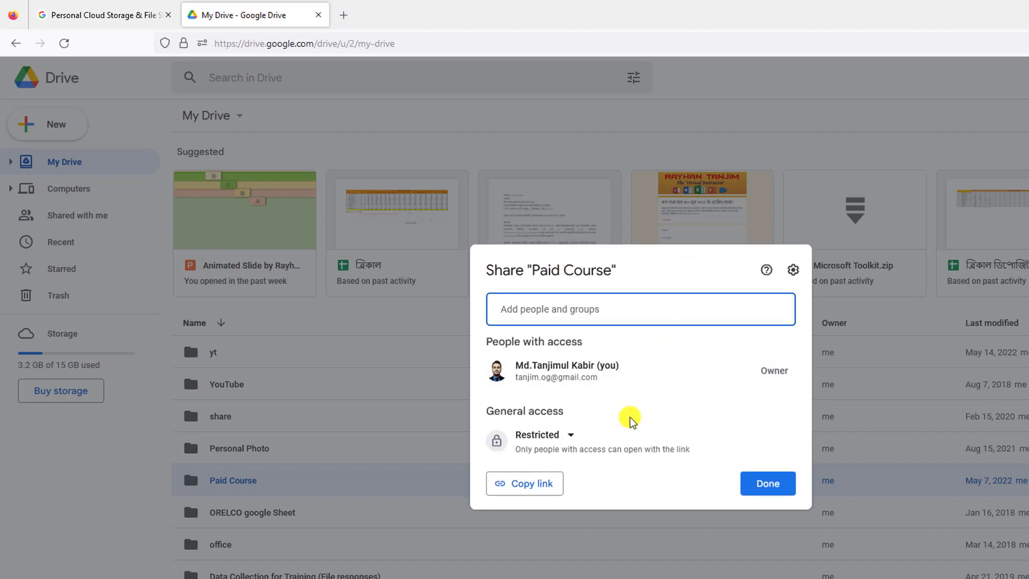
Set the folder's general access to Anyone with the link, keep the Viewer role, and copy the sharing link
left_click(572, 435)
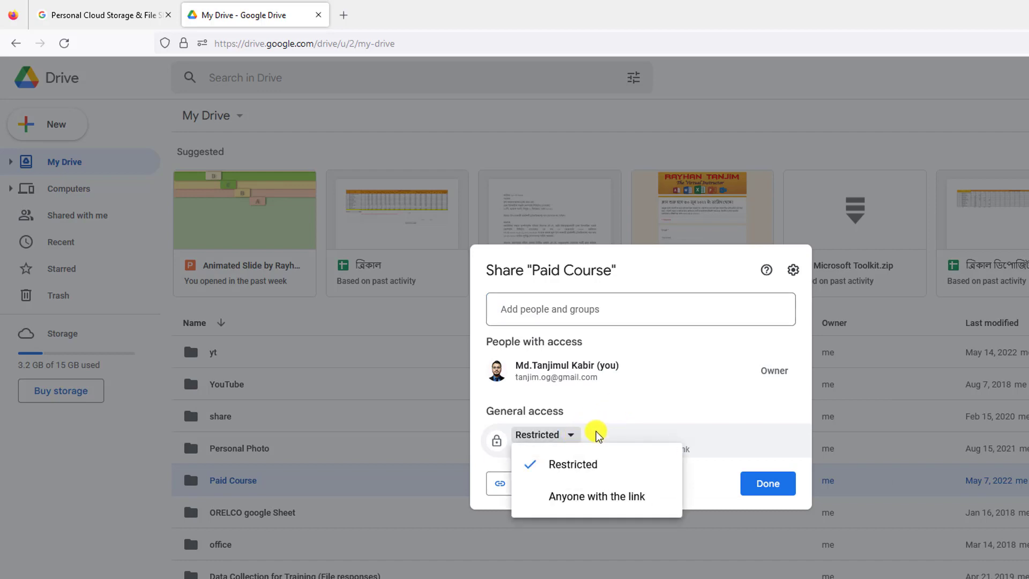
left_click(582, 499)
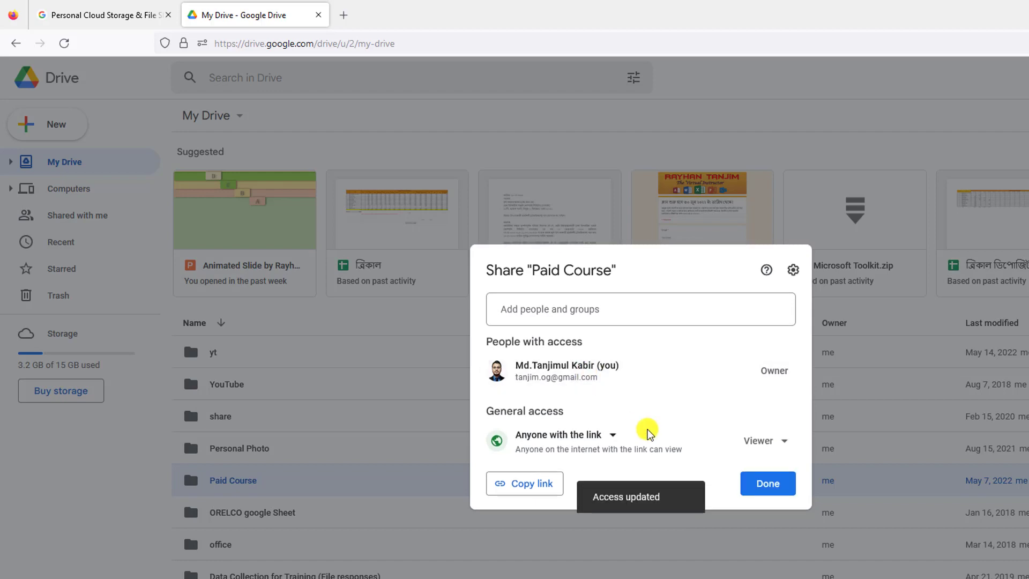
left_click(784, 444)
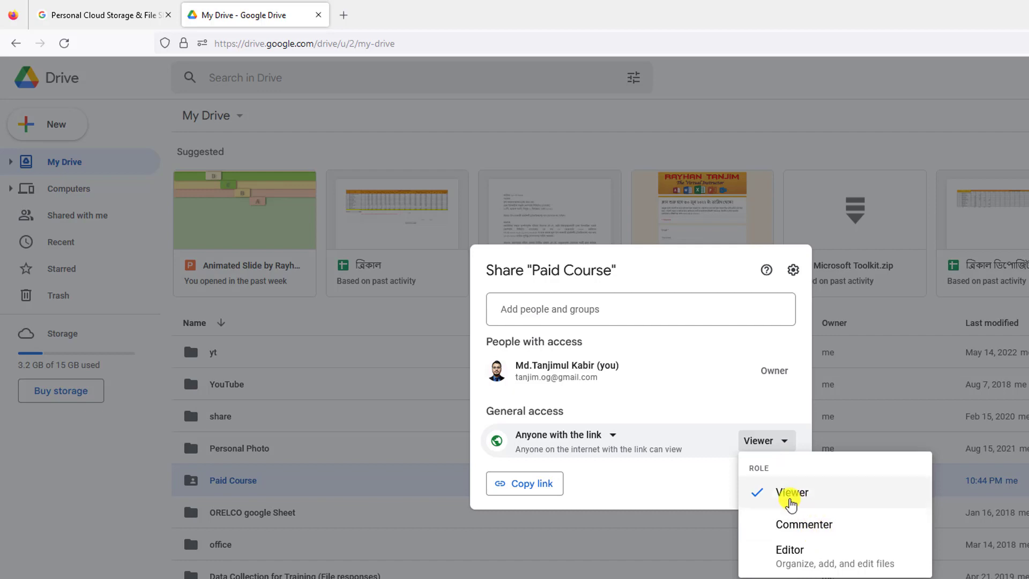
left_click(731, 406)
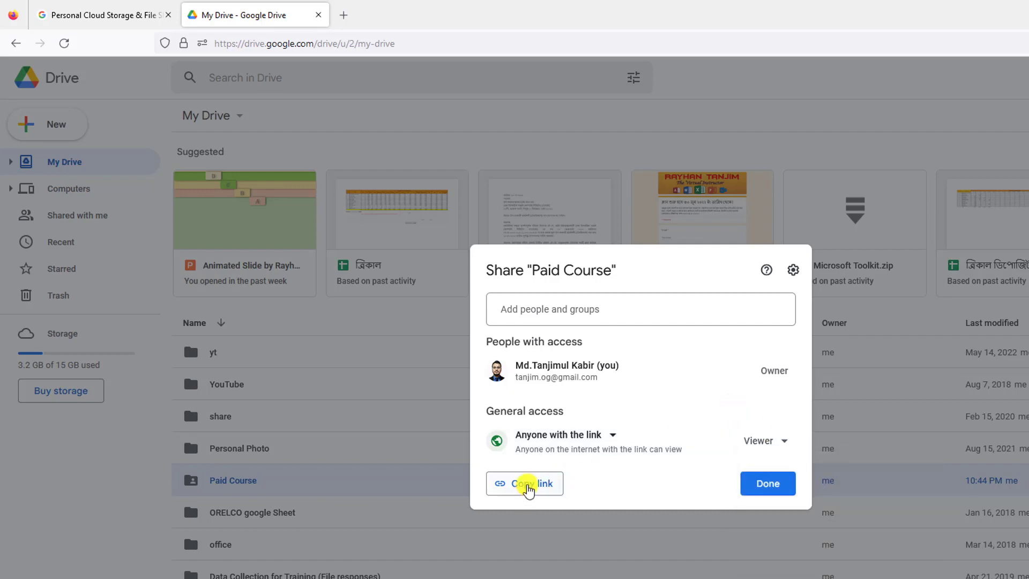
left_click(527, 485)
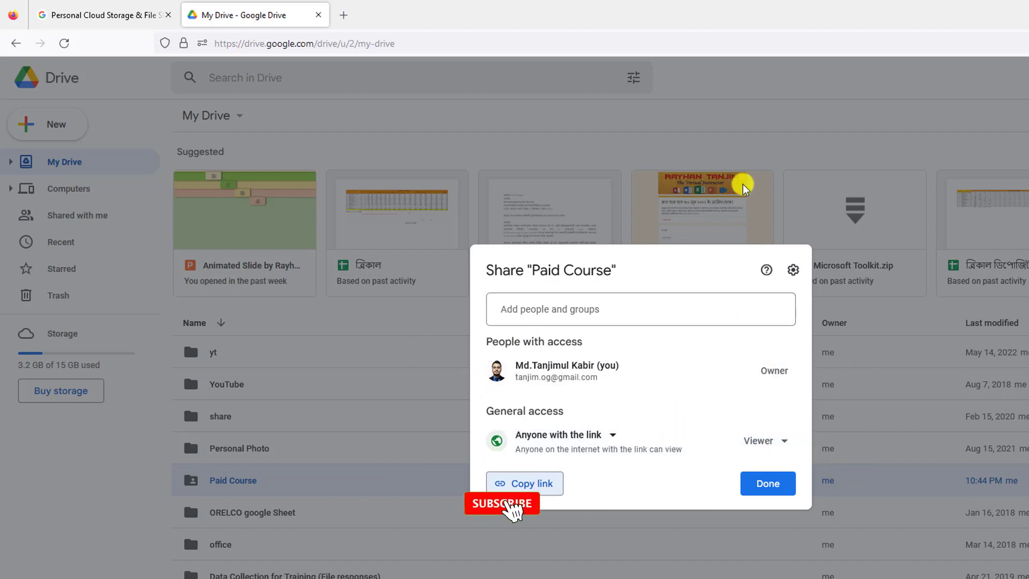
left_click(768, 483)
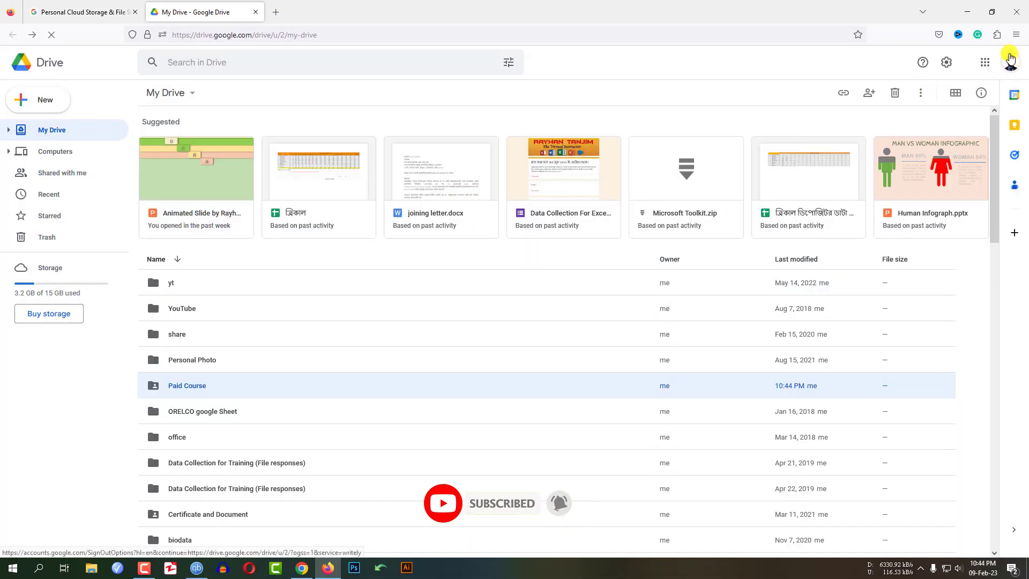
Check the copied Paid Course link by opening it in a new private window, and close that window
left_click(1016, 34)
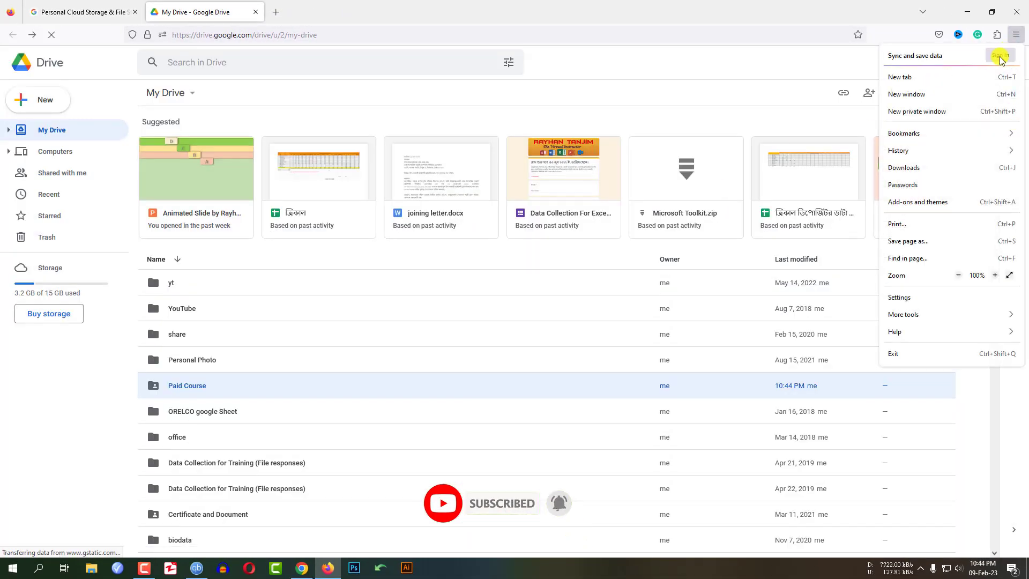
left_click(917, 111)
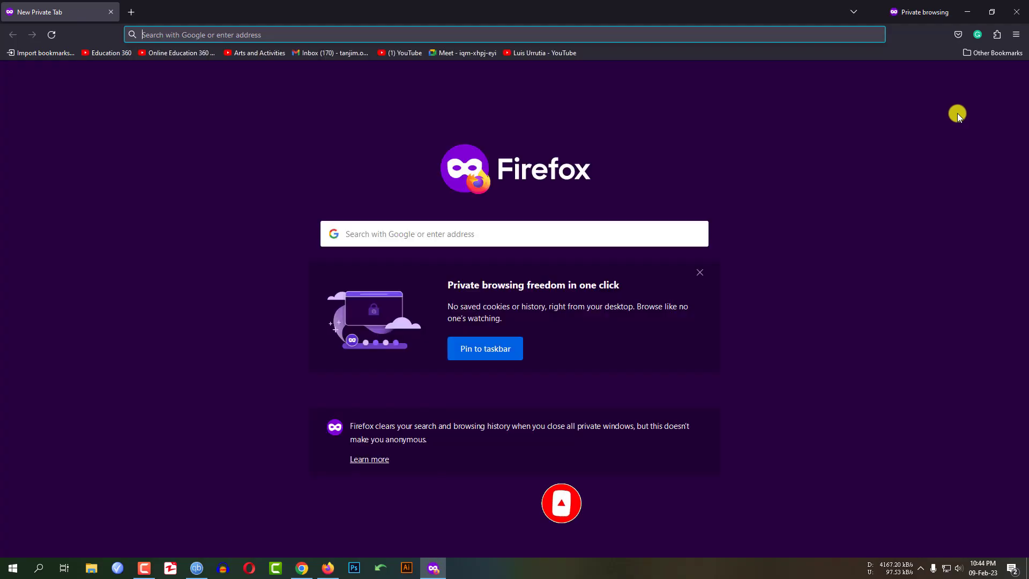
right_click(363, 33)
left_click(387, 127)
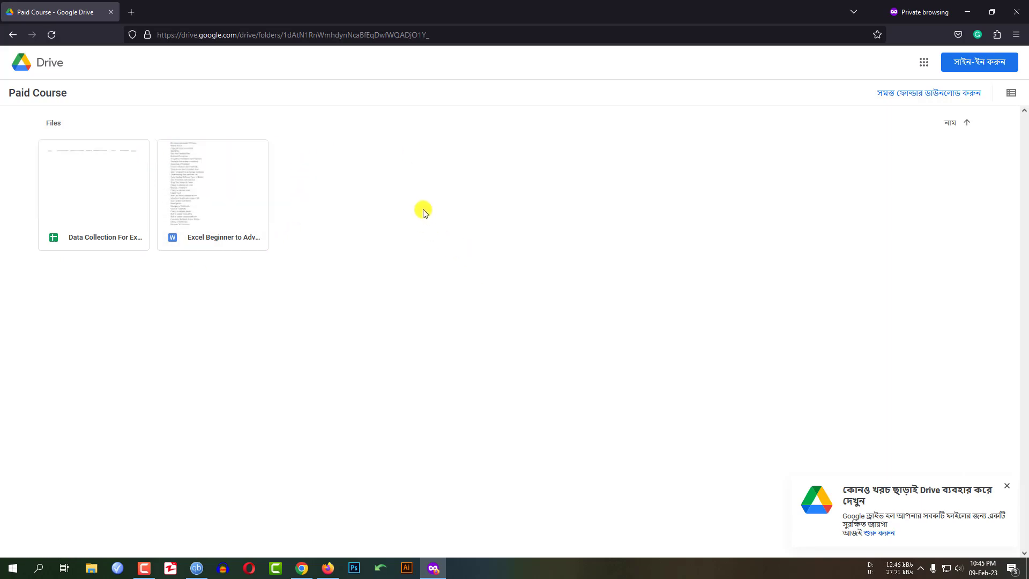
left_click(1016, 14)
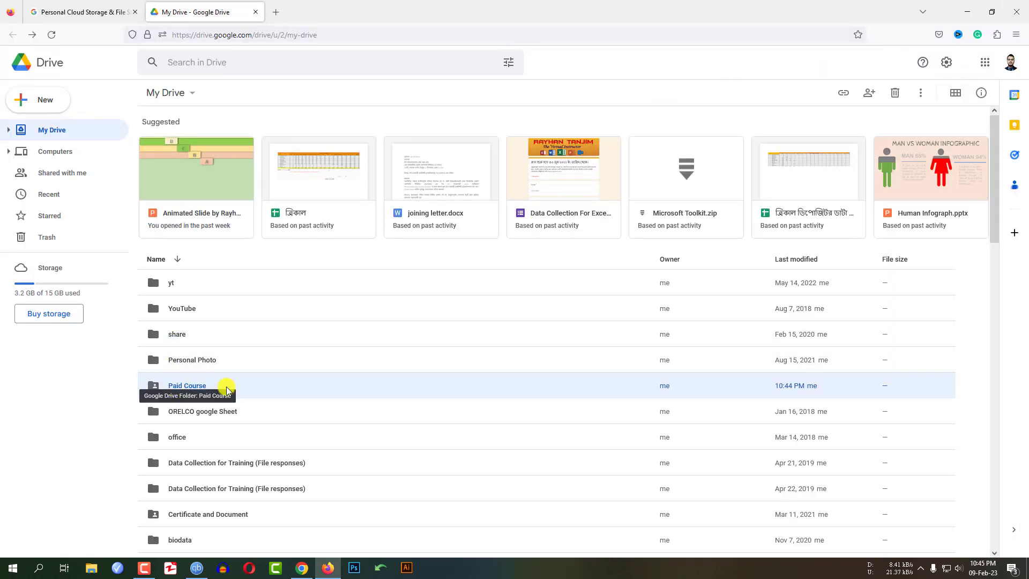
View the link sharing settings of Data Collection For Excel Course (Responses) in the Paid Course folder, and close them unchanged
double_click(184, 386)
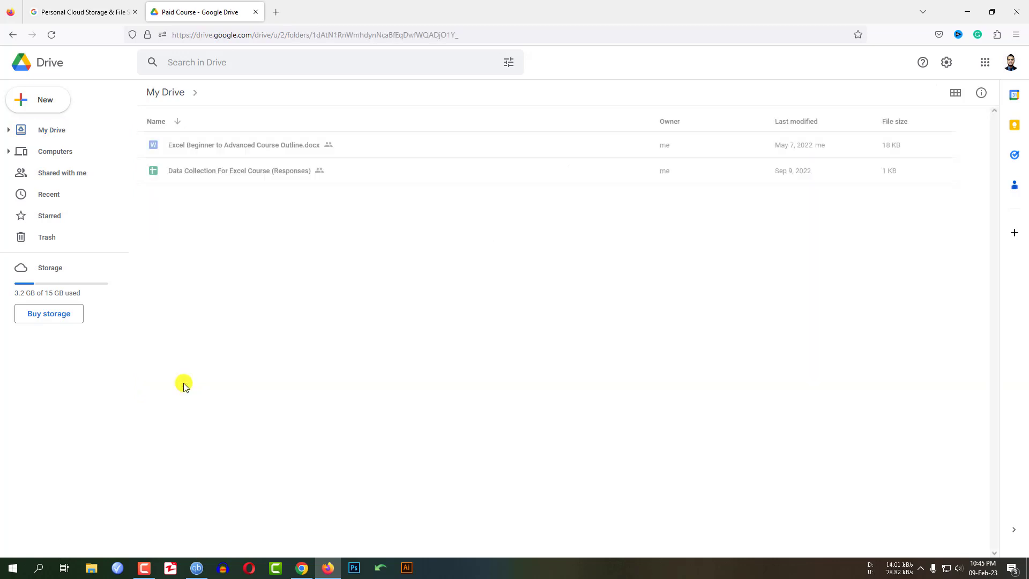
left_click(202, 173)
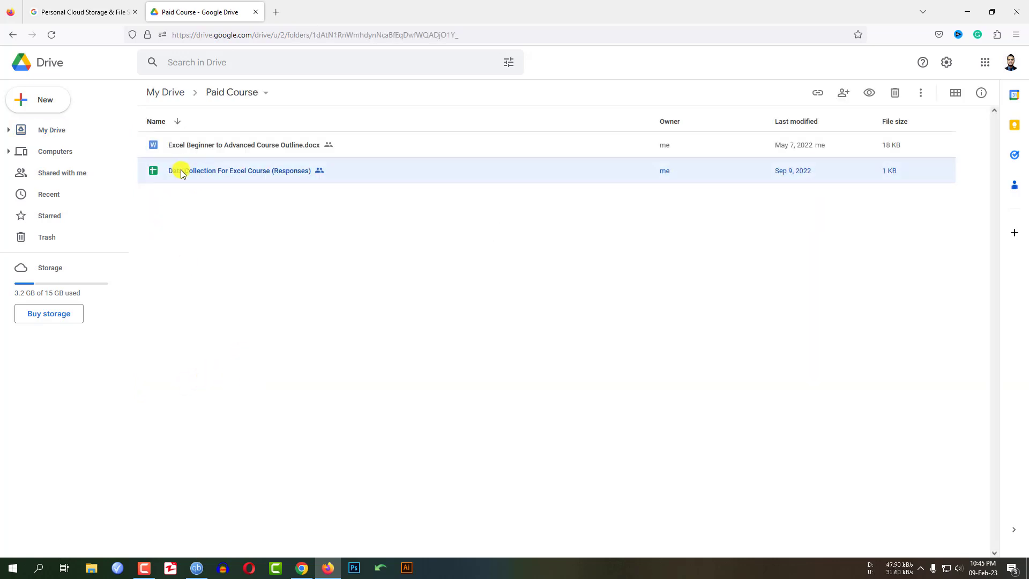
right_click(184, 173)
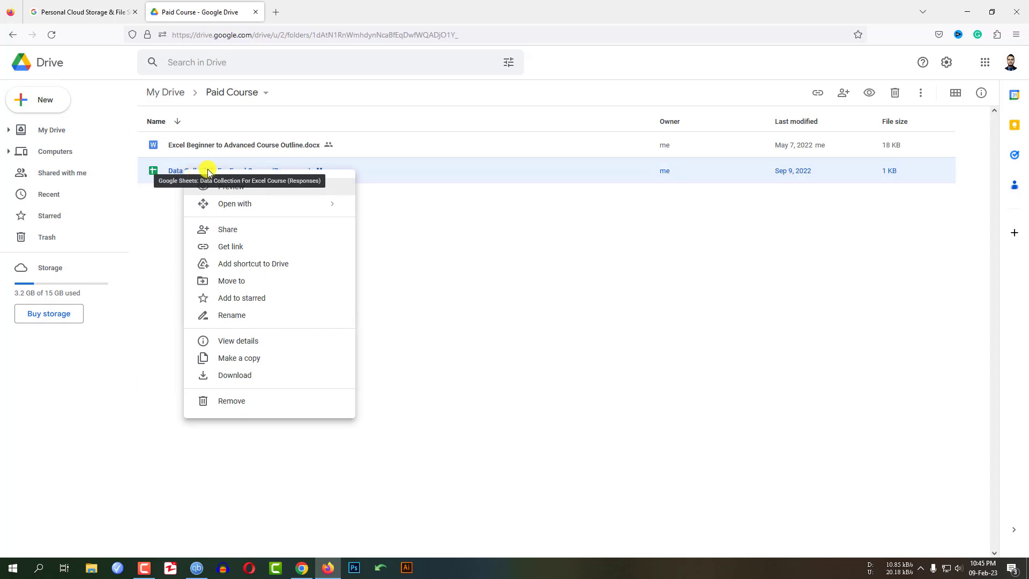
left_click(228, 248)
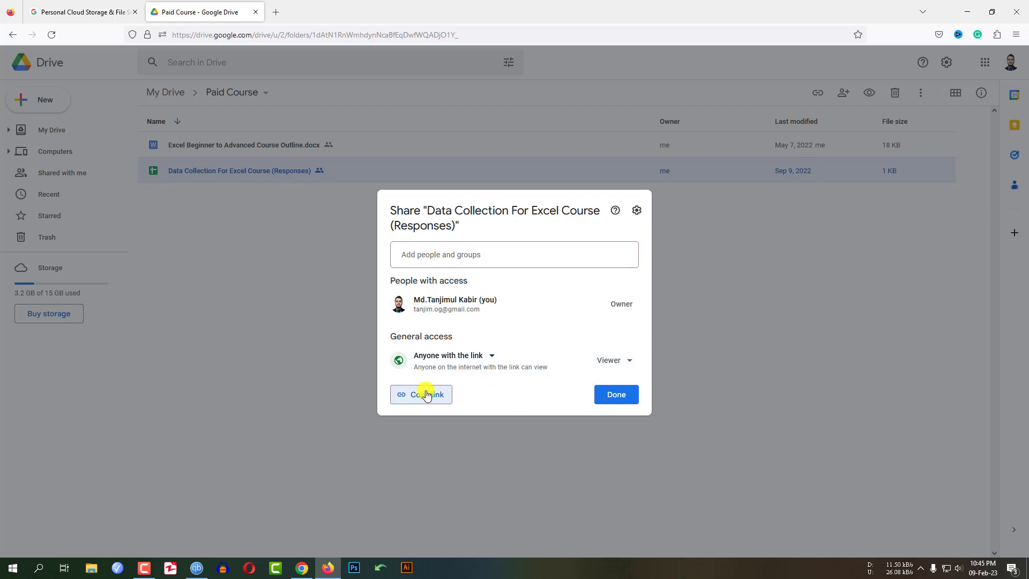
key("Escape")
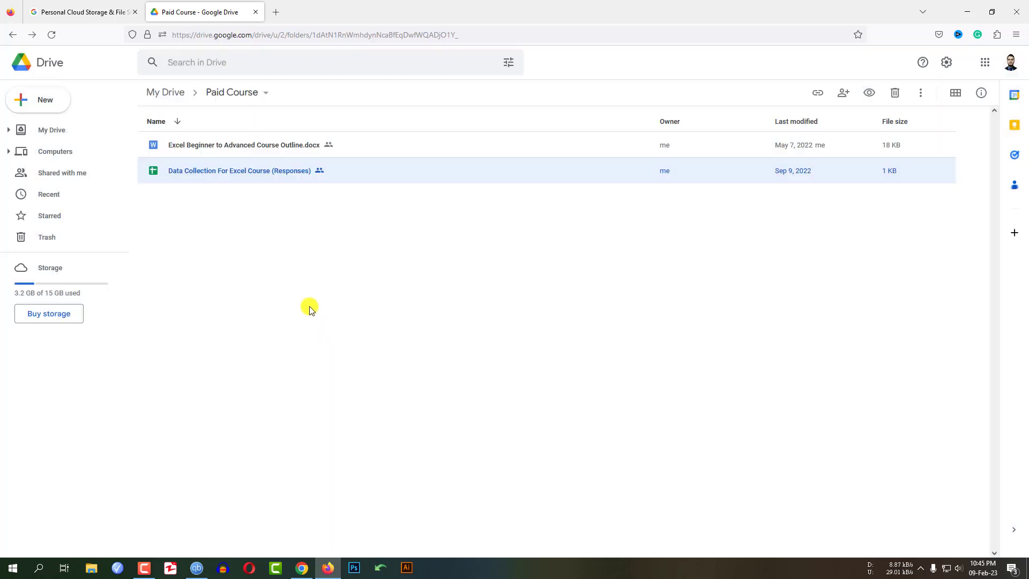
Return to My Drive and create a new folder named My test folder
key("alt+Left")
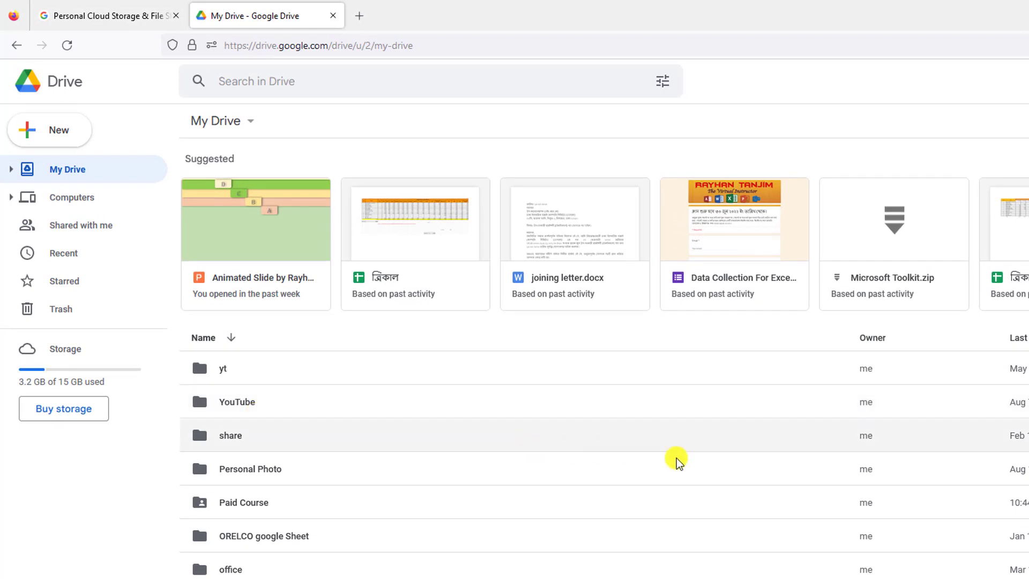
left_click(60, 138)
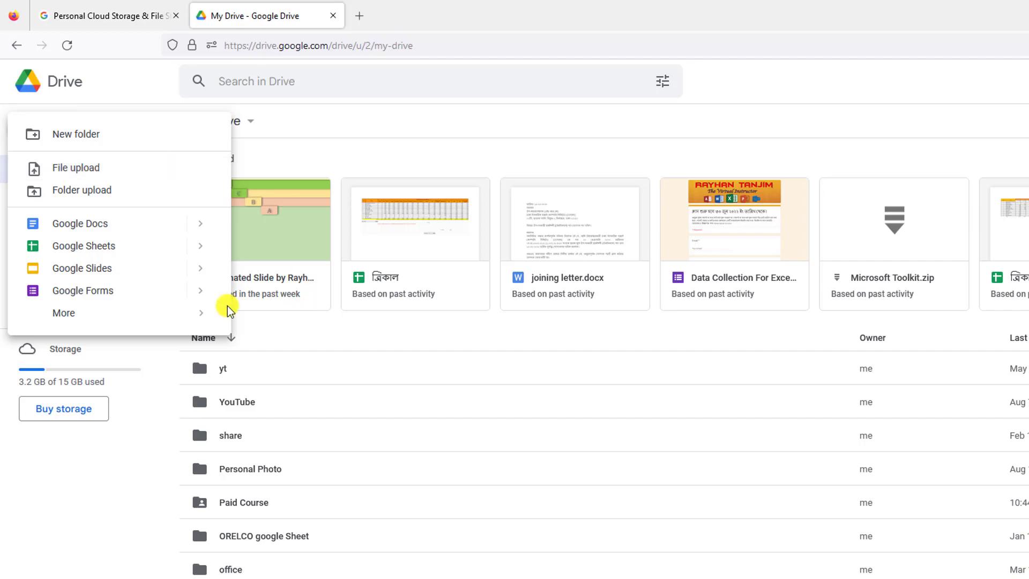
left_click(76, 140)
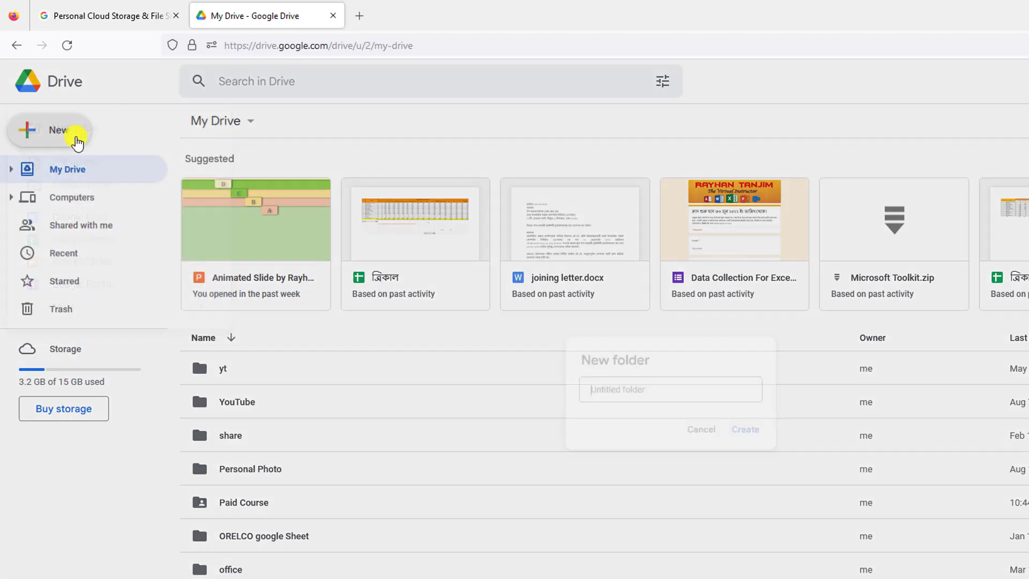
type("My test folder")
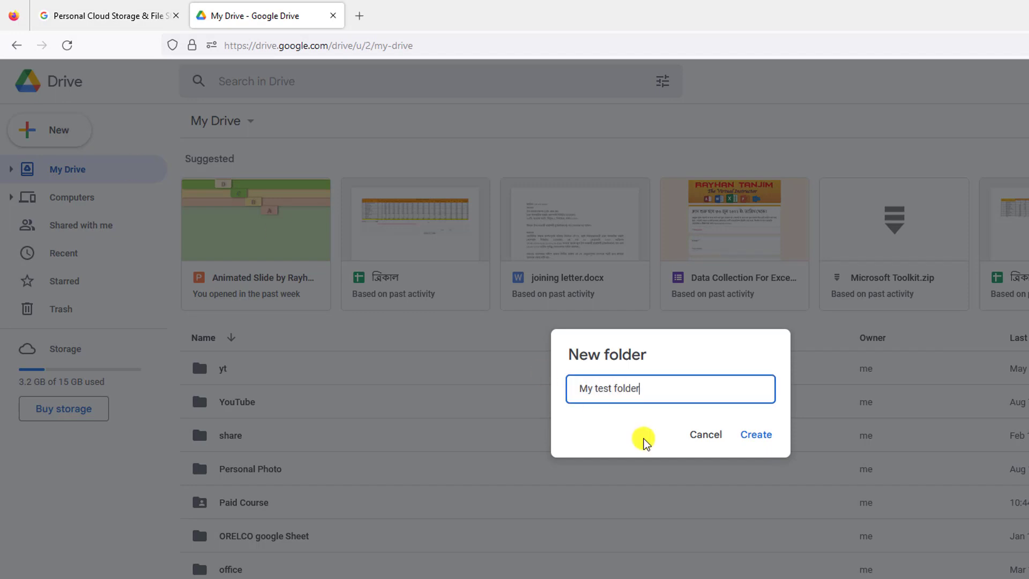
left_click(761, 435)
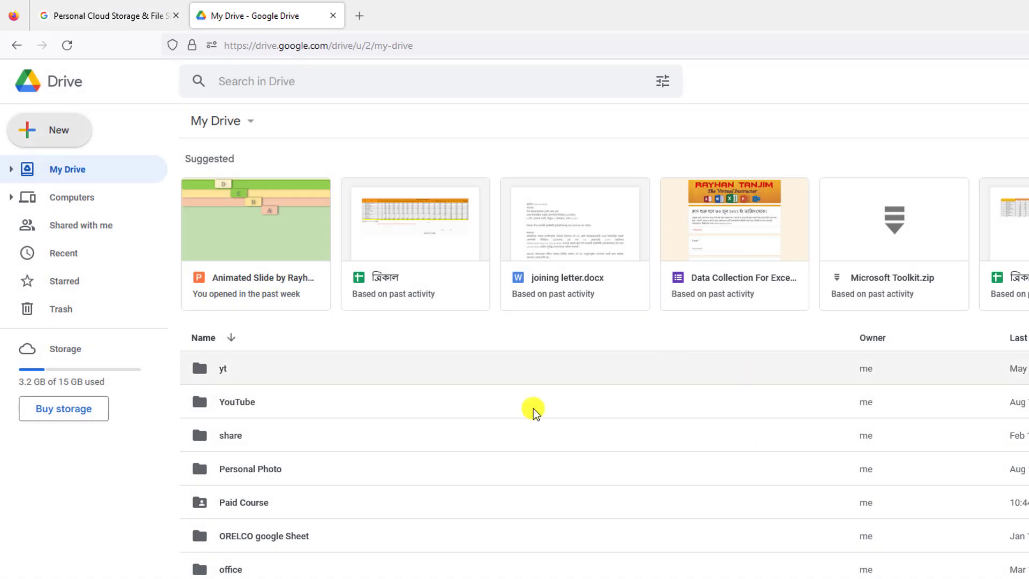
Upload slide.pptx from the desktop into My test folder, and view the actions available for the uploaded file
scroll(358, 483, "down", 4)
scroll(340, 367, "up", 4)
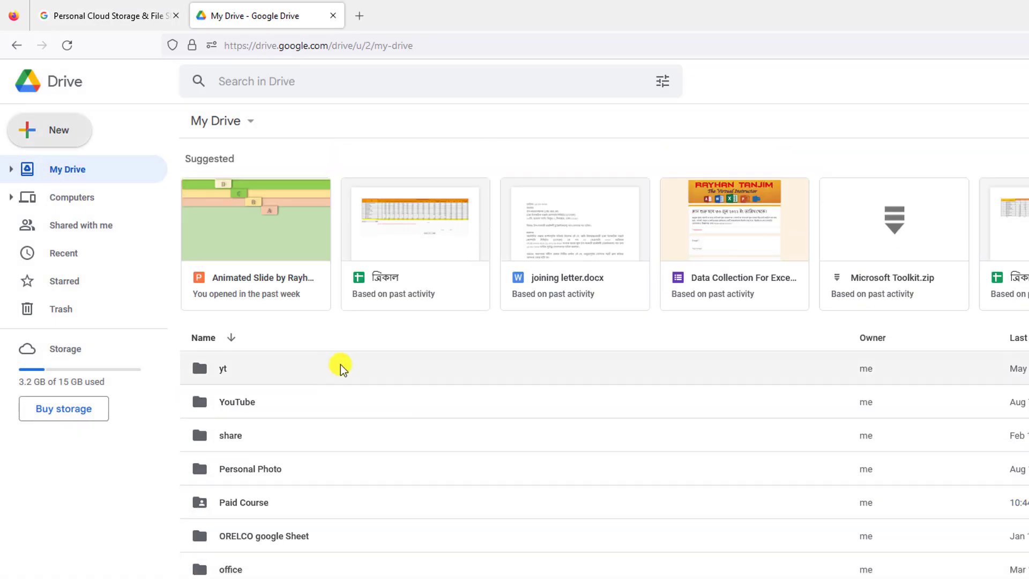
left_click(230, 547)
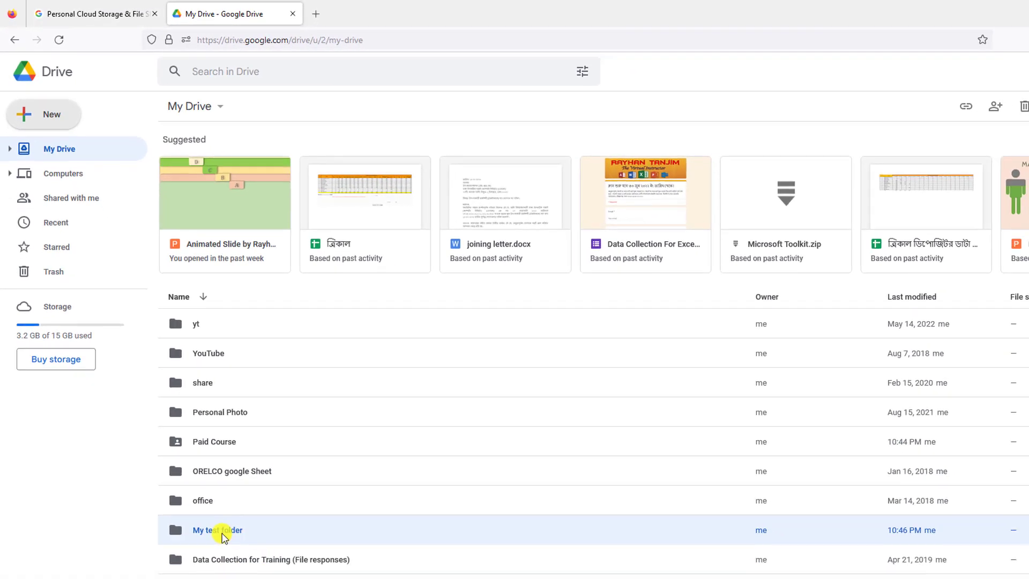
double_click(223, 533)
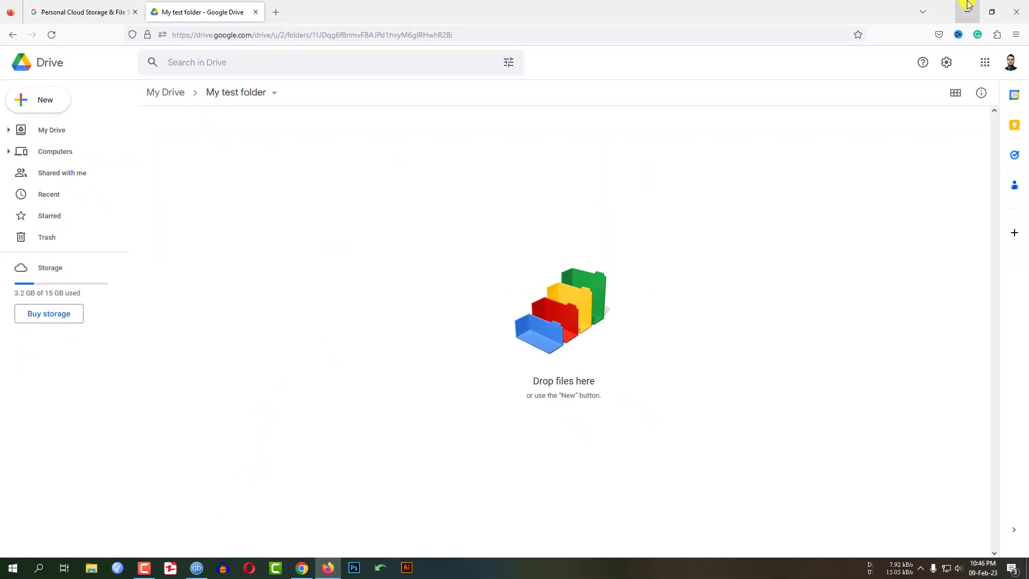
left_click(968, 7)
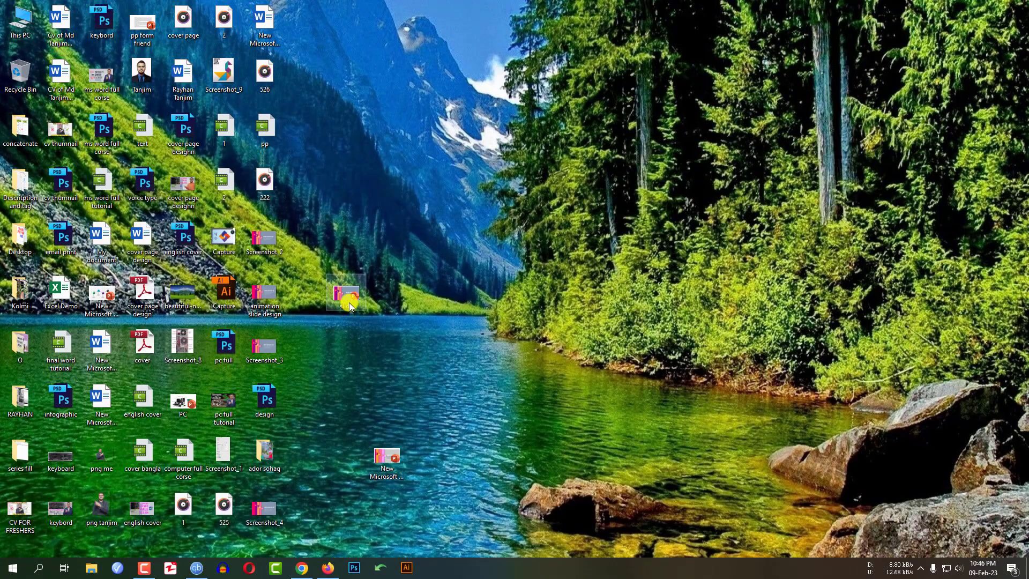
left_click_drag(460, 299, 668, 259)
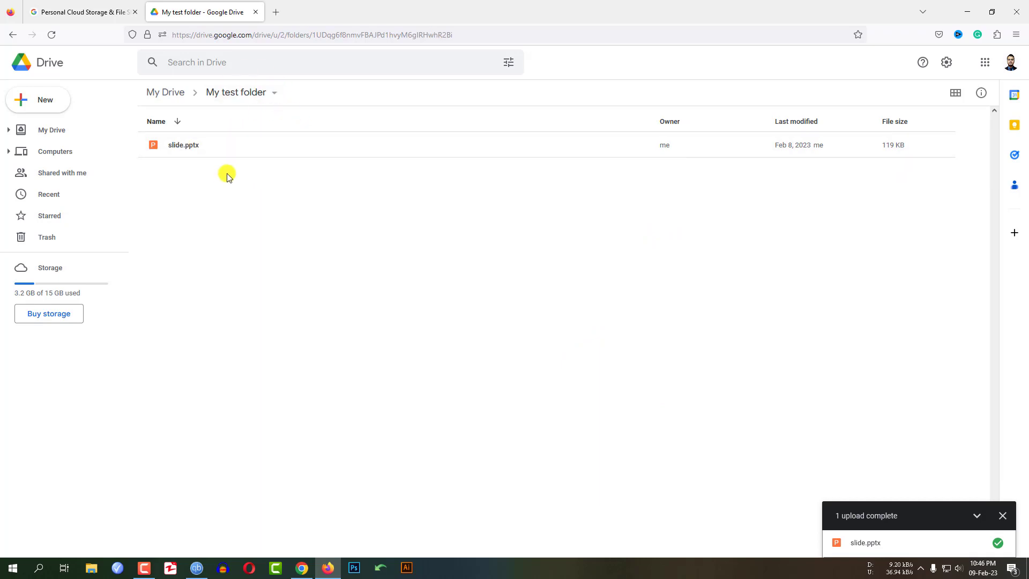
right_click(191, 142)
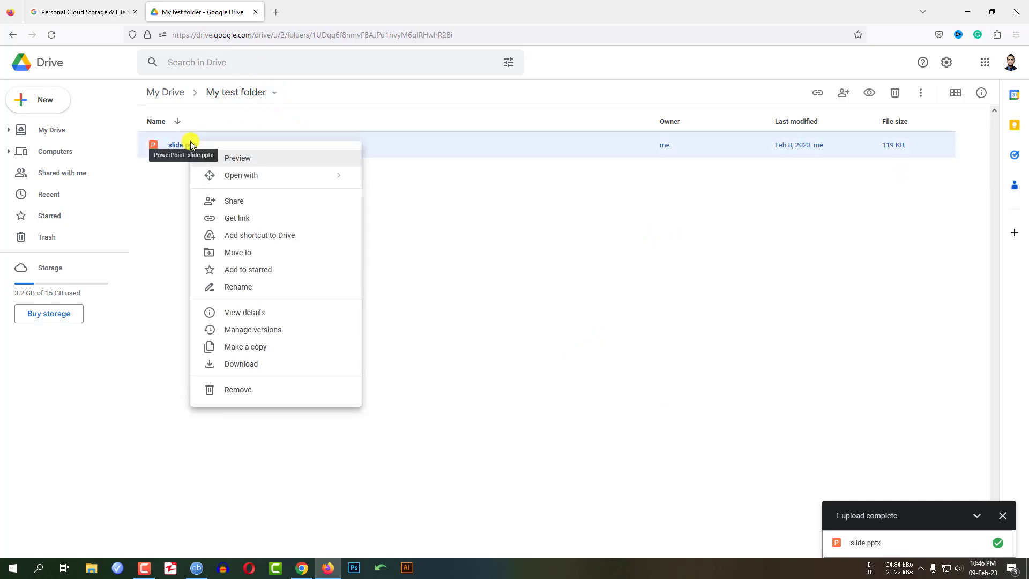
left_click(493, 221)
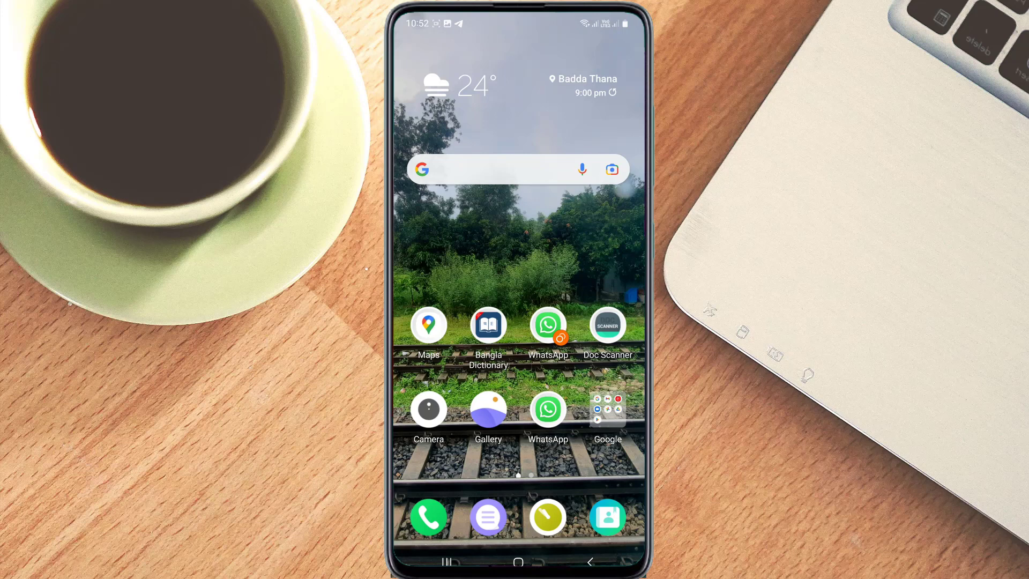
On the phone, search the Play Store for google drive, view the Google Drive listing, and return to the home screen
left_click(607, 410)
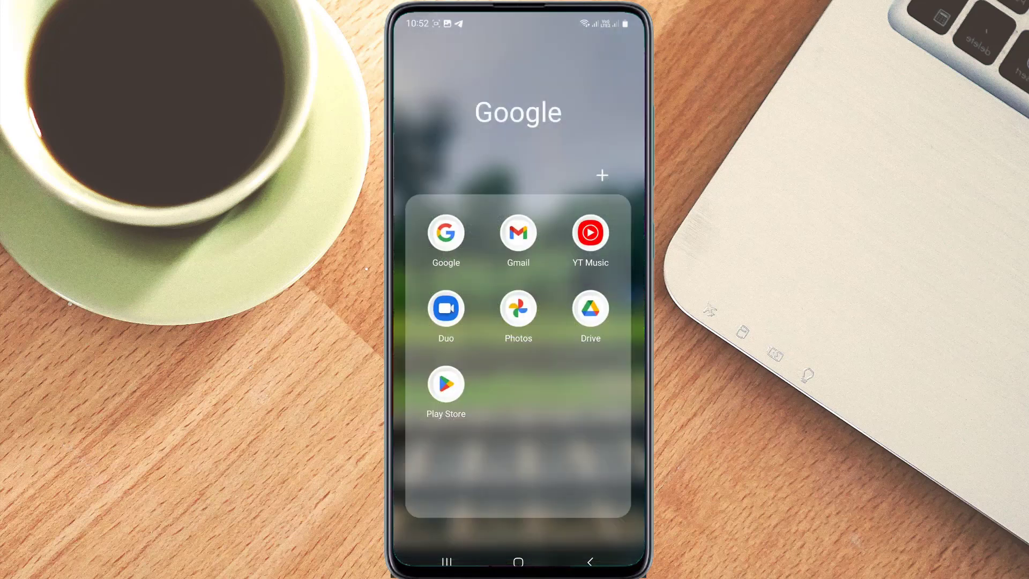
left_click(446, 384)
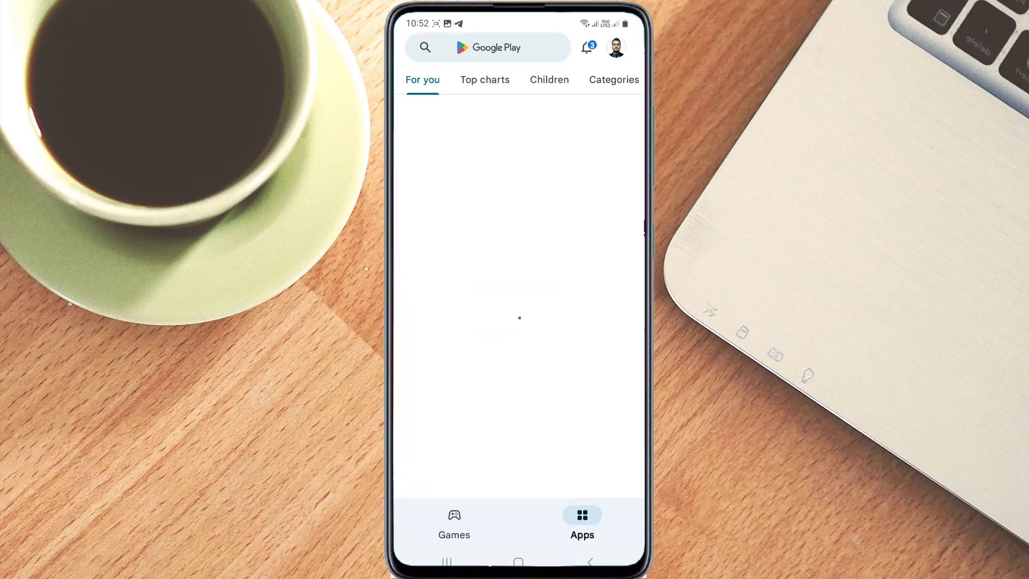
left_click(488, 47)
type("goo")
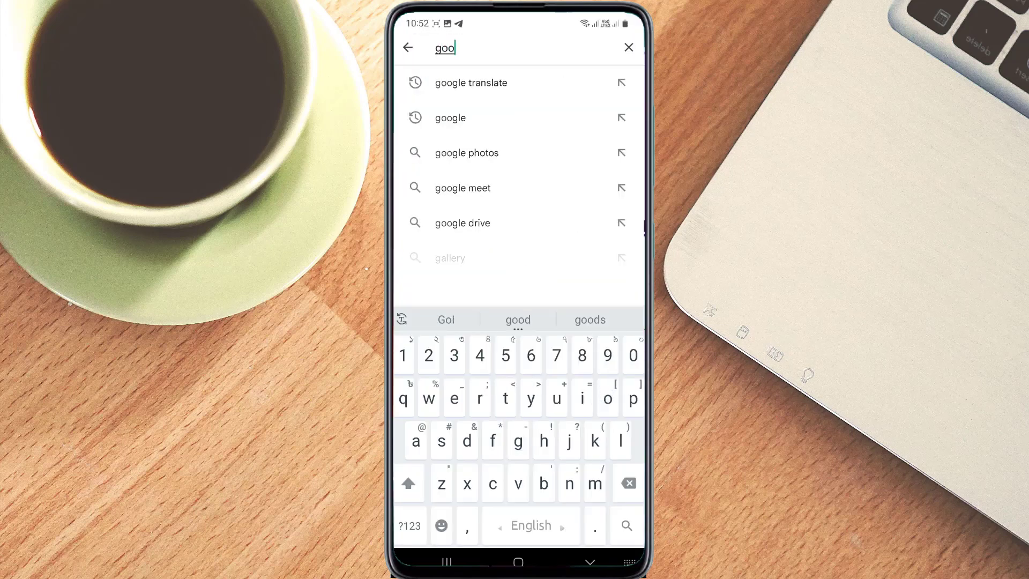
left_click(462, 223)
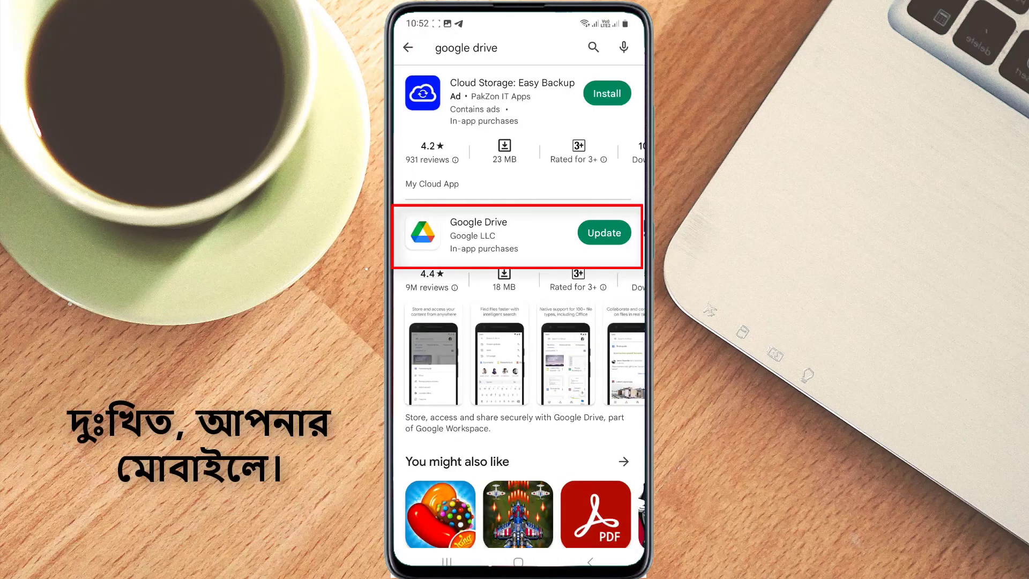
left_click_drag(525, 235, 527, 222)
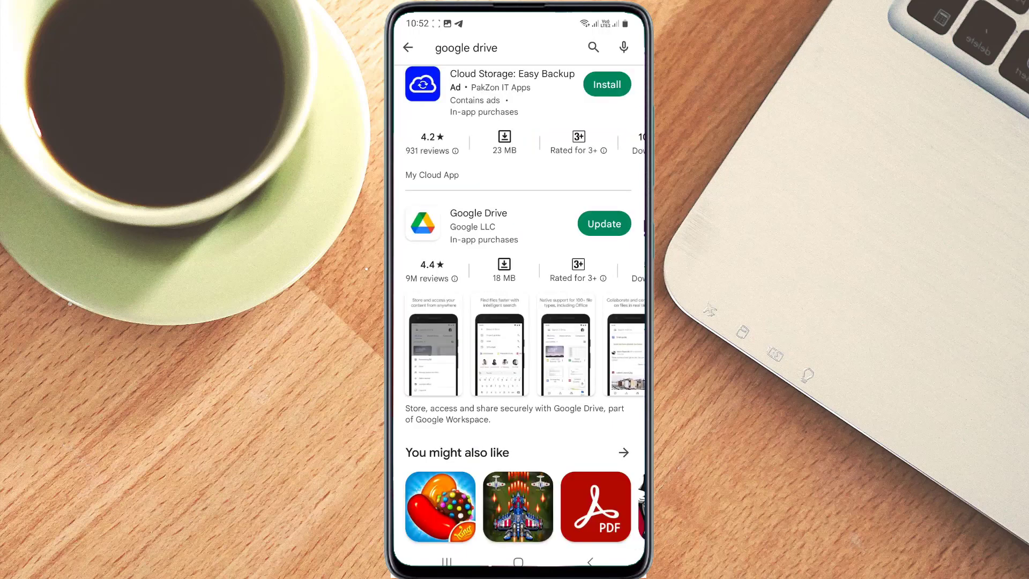
left_click(519, 562)
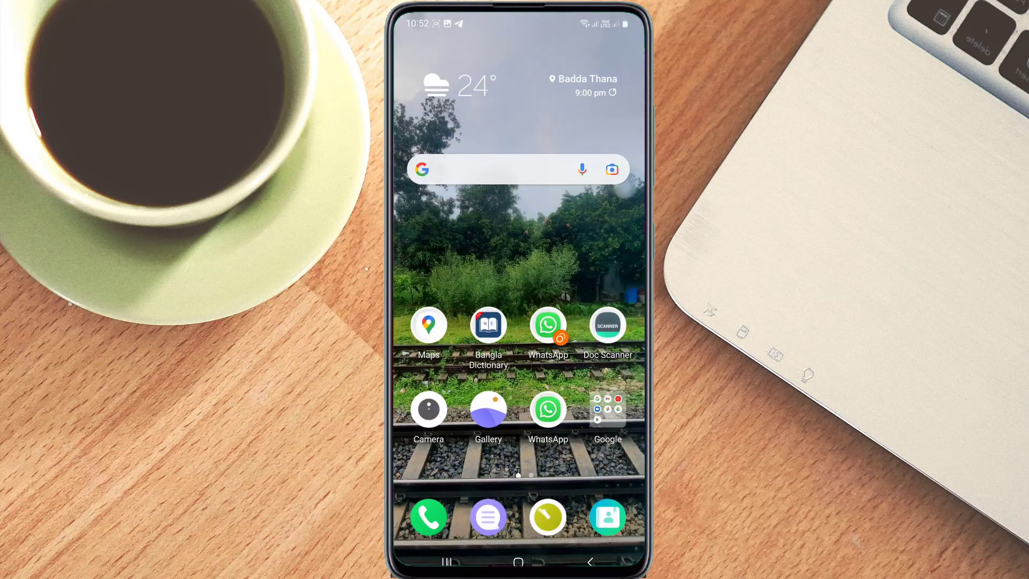
Open the Google Drive app on the phone, view the suggested files, and return to the My Drive file list
left_click(608, 409)
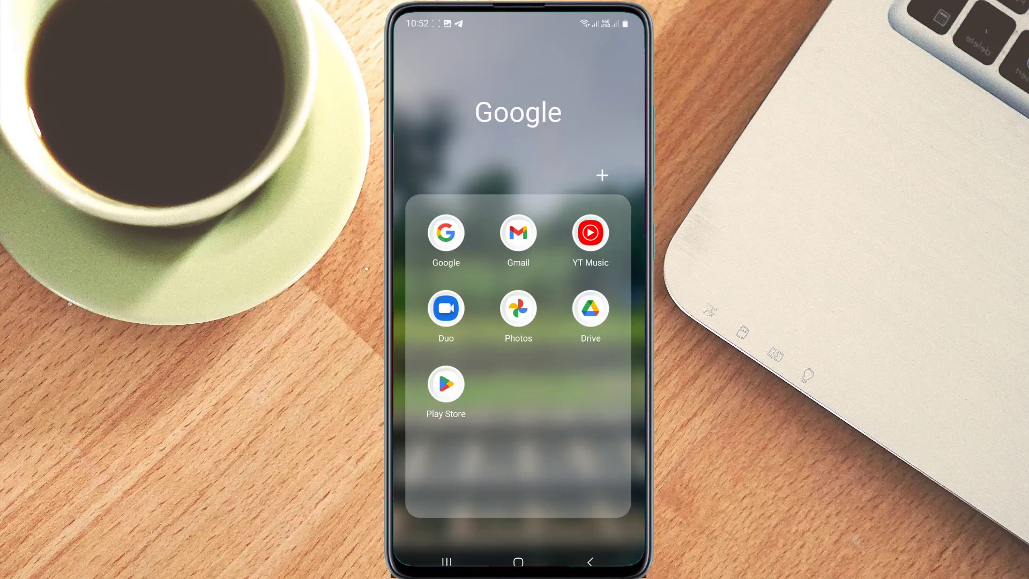
left_click(590, 308)
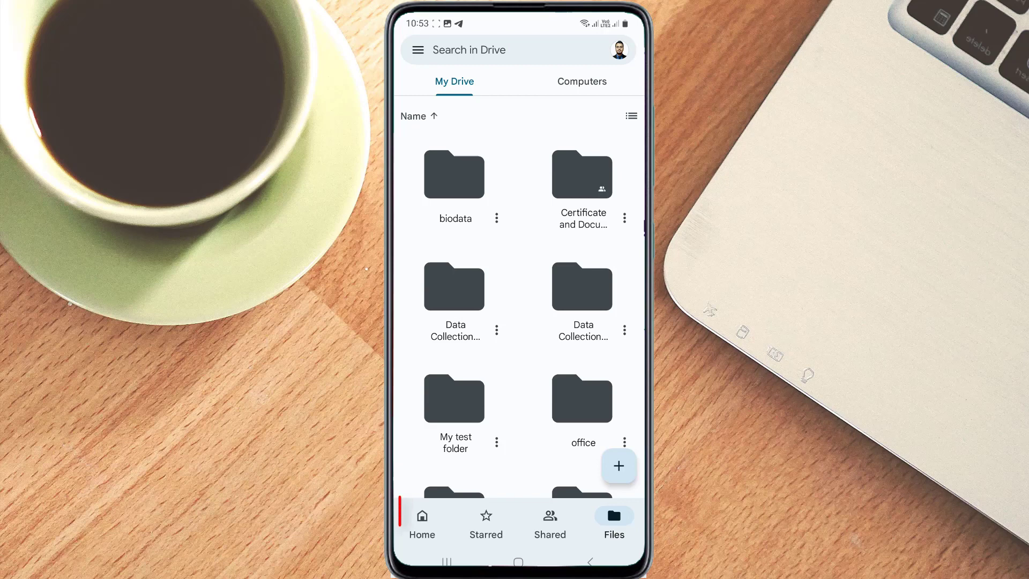
left_click(422, 522)
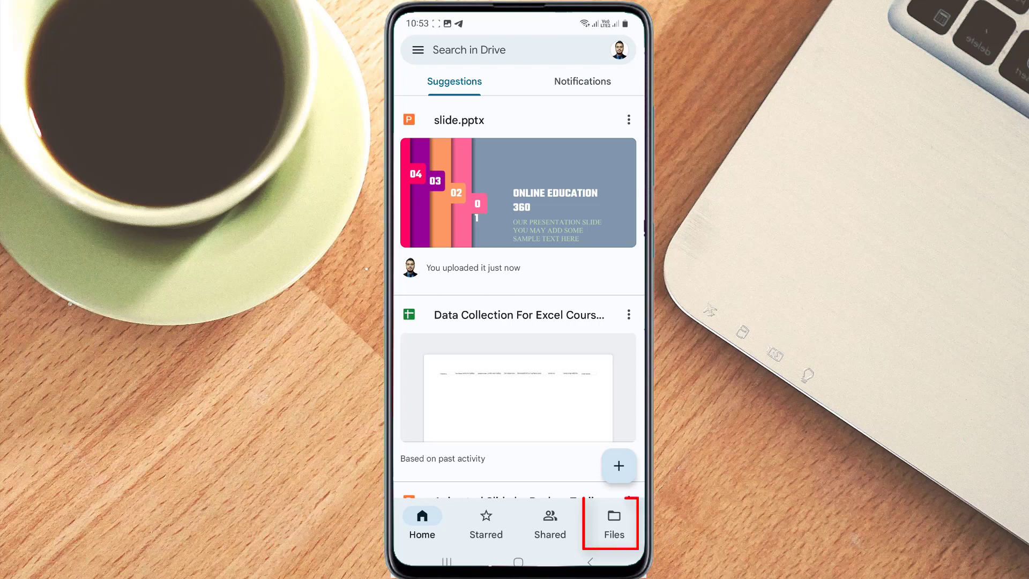
left_click(614, 522)
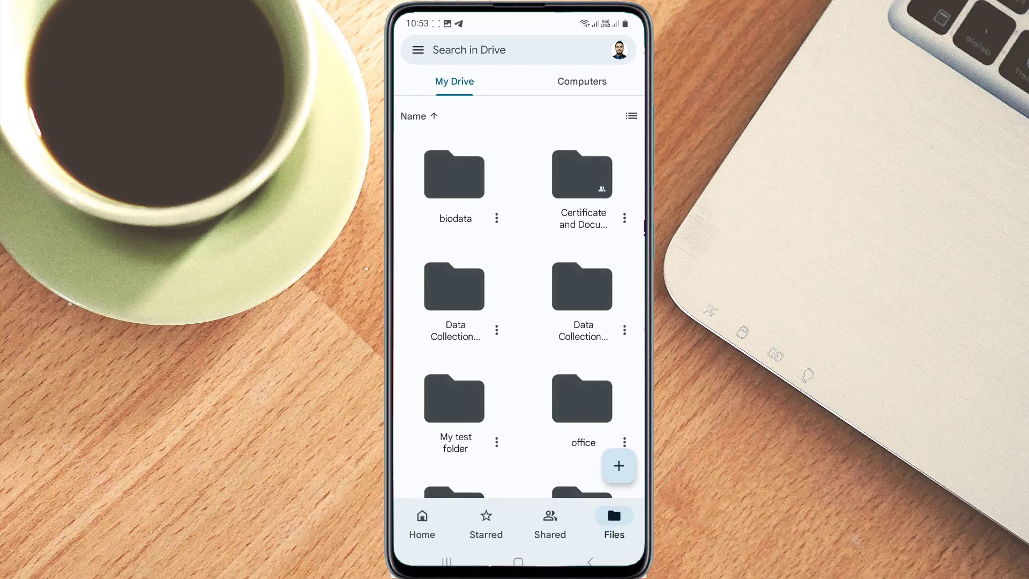
View the contents of My test folder in the mobile app, and return to the My Drive folder list
scroll(533, 369, "down", 2)
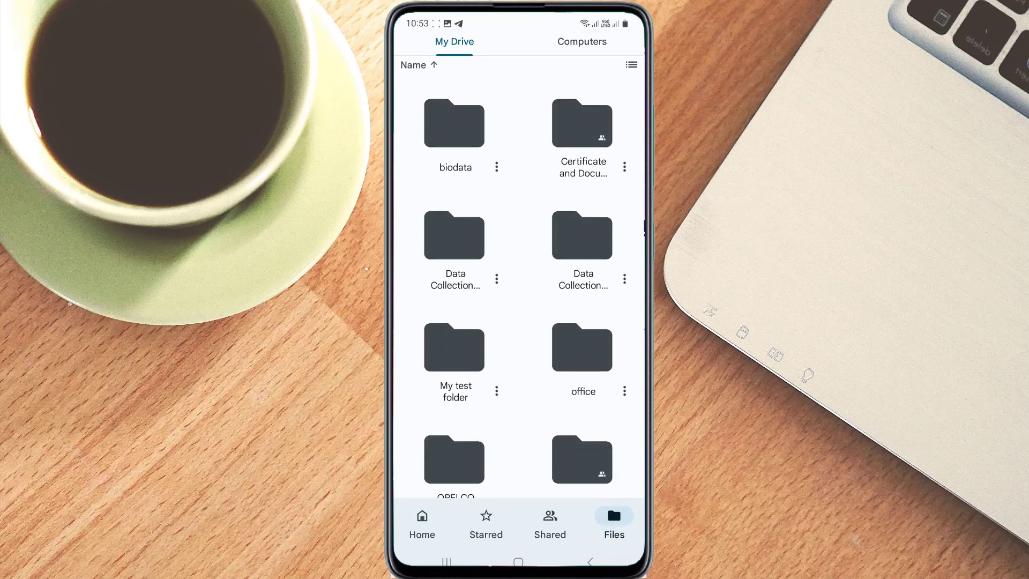
left_click(455, 347)
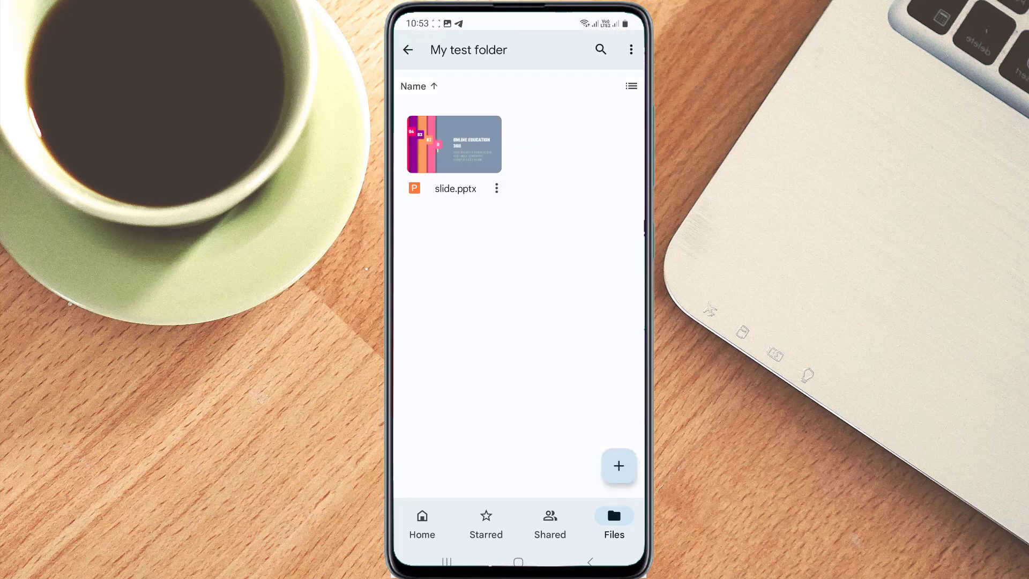
left_click(590, 561)
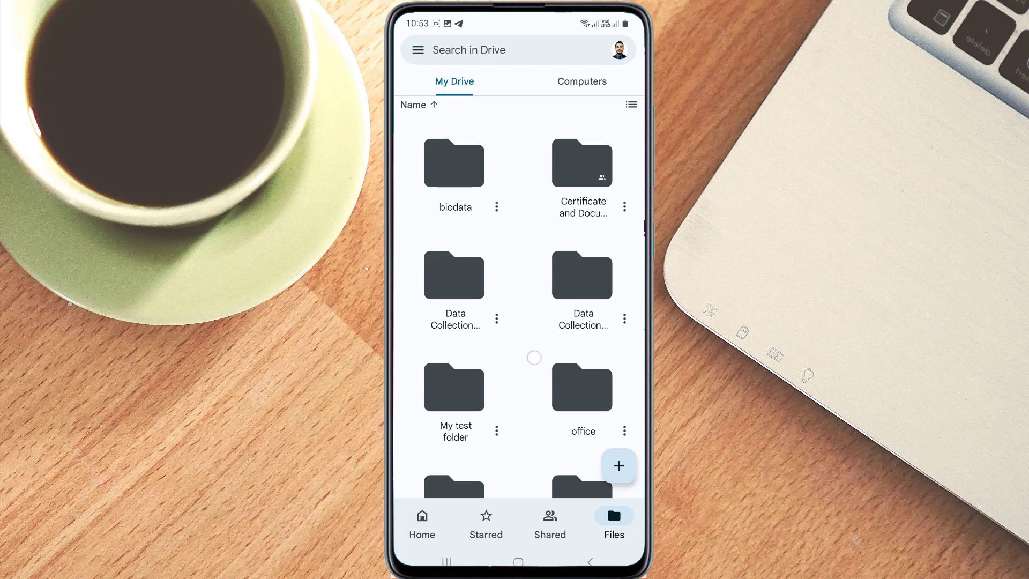
scroll(534, 358, "down", 2)
scroll(534, 358, "up", 3)
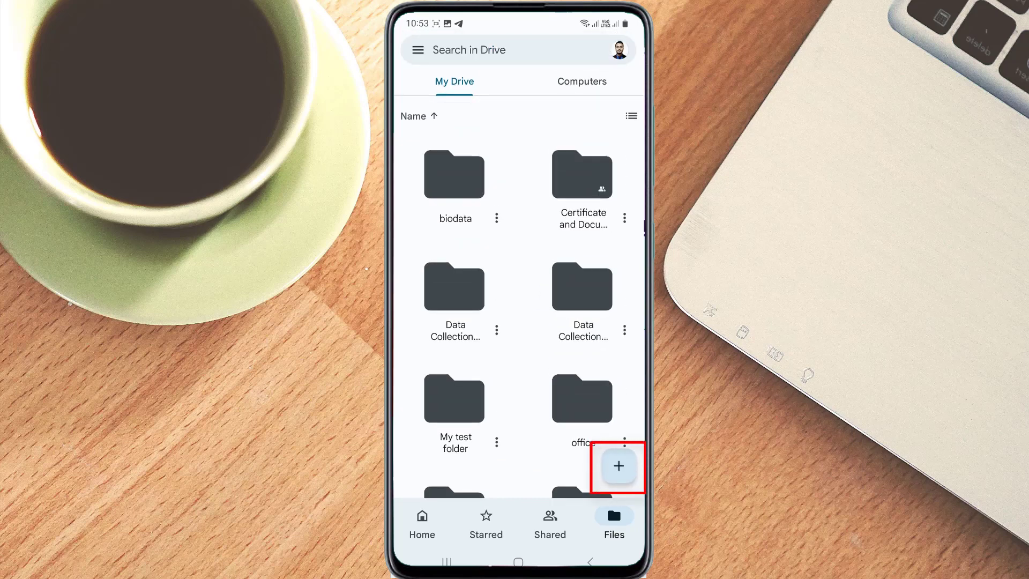
View and dismiss the creation options in My Drive, and bring them up again inside My test folder
left_click(619, 466)
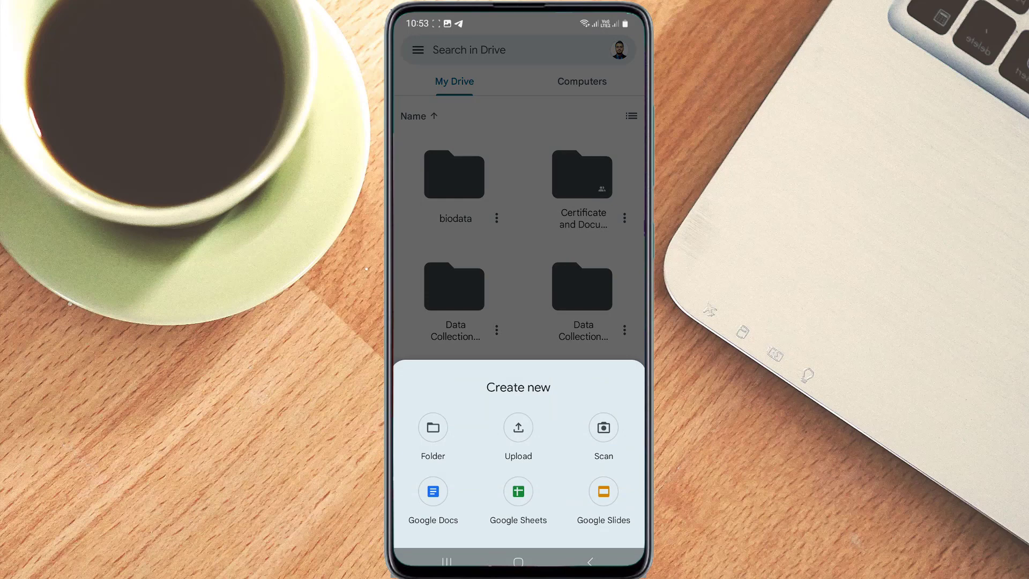
left_click(518, 291)
left_click_drag(527, 364, 532, 329)
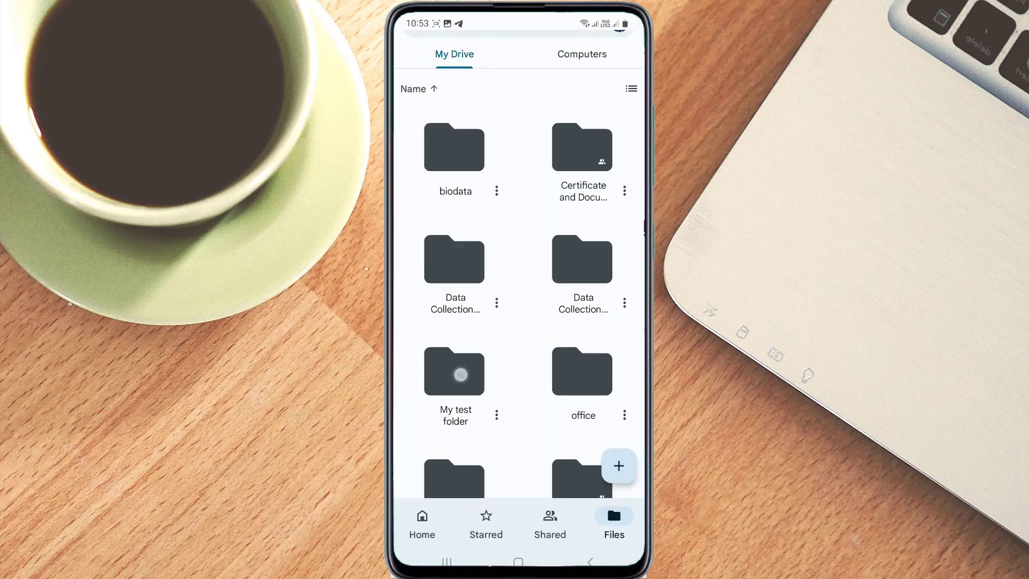
left_click(461, 375)
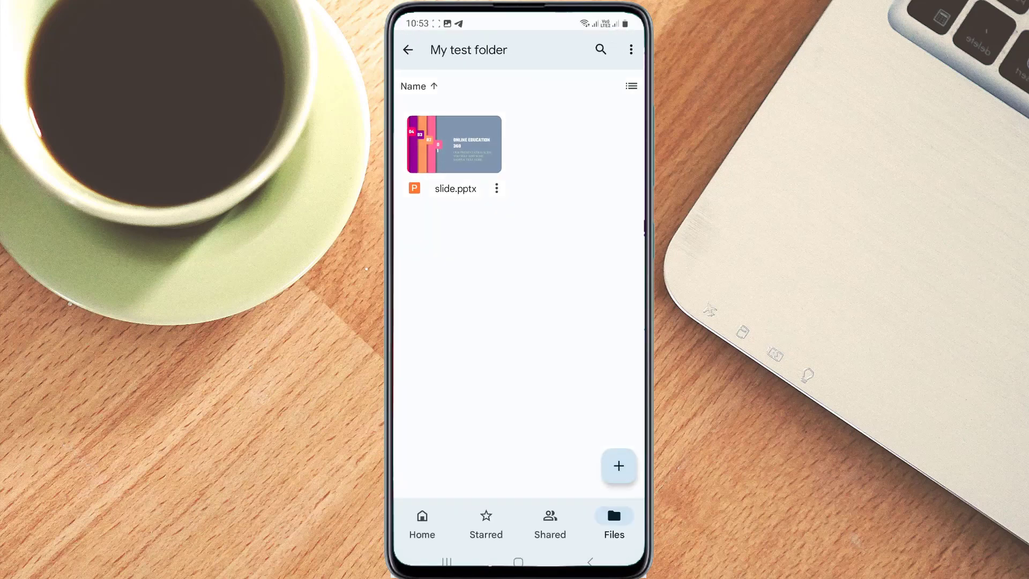
left_click(619, 465)
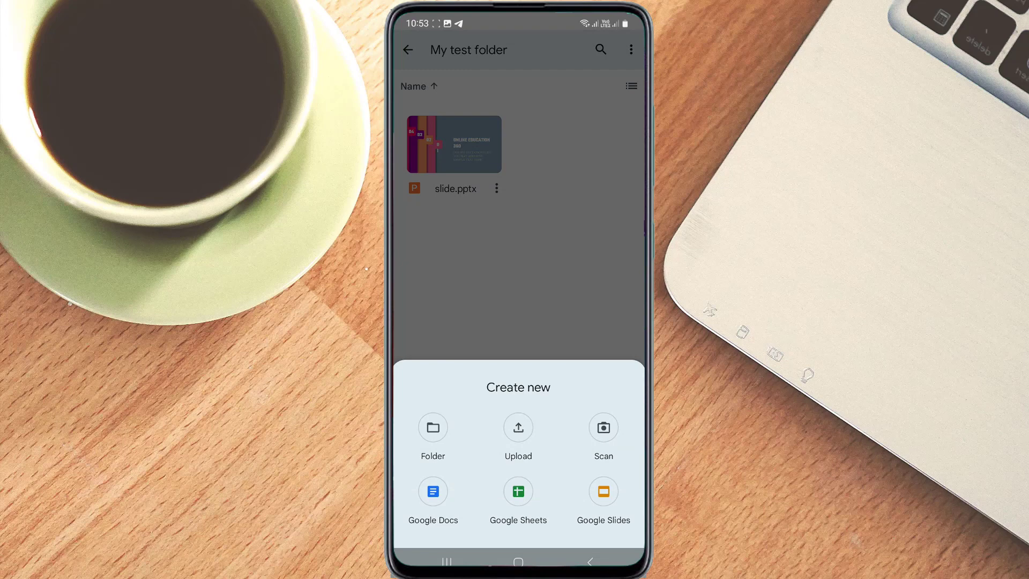